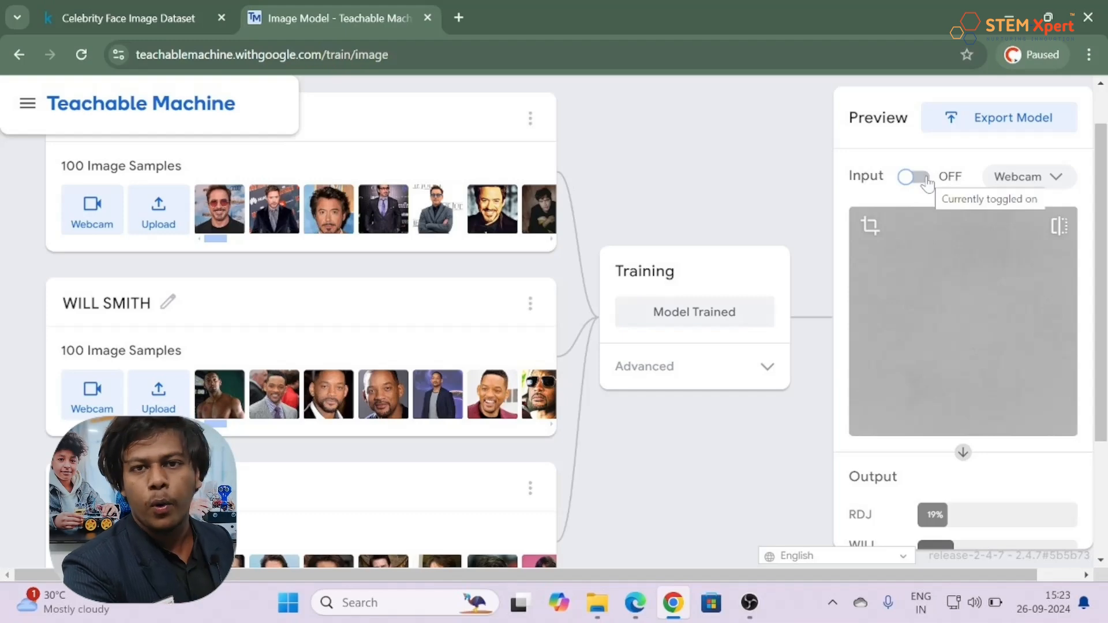
- Turn on the webcam input for the trained model and check the class predictions in the preview output
left_click(926, 179)
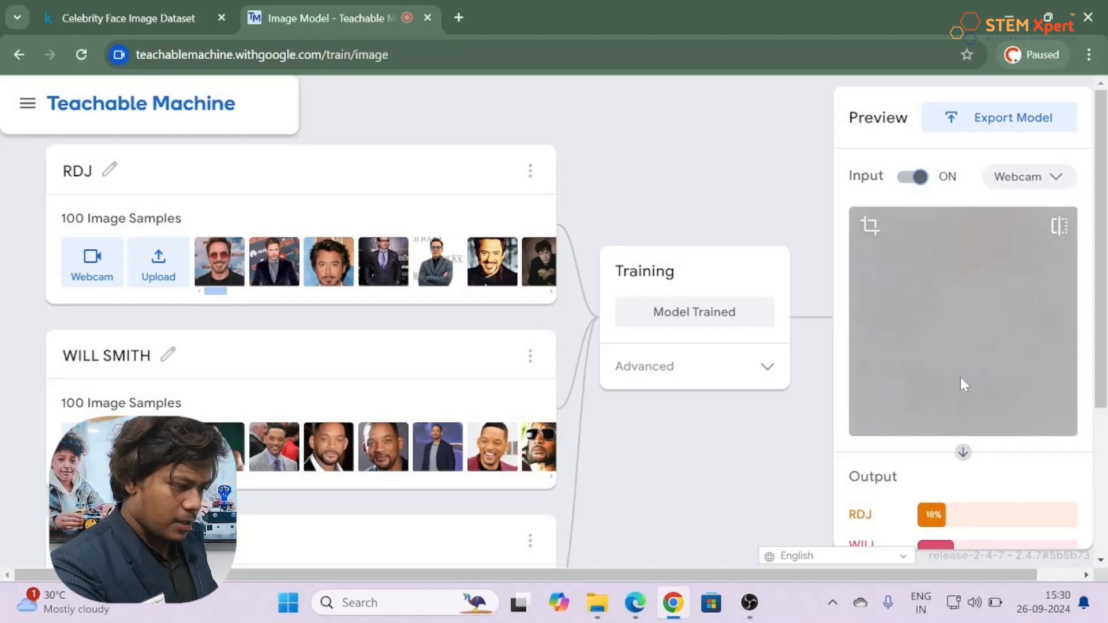
scroll(960, 379, "down", 1)
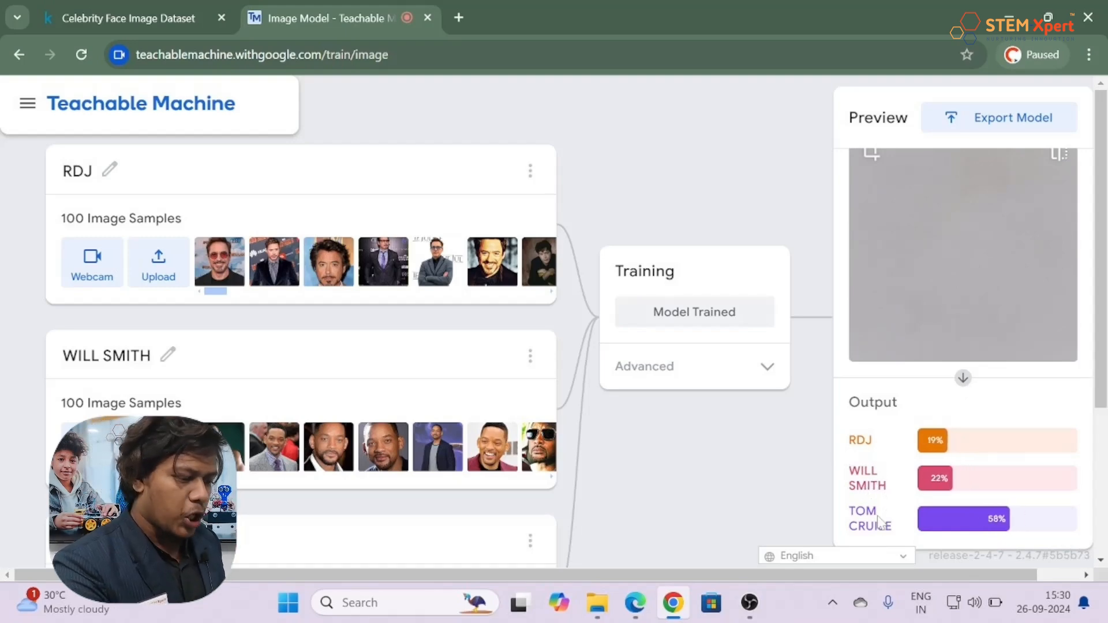
scroll(906, 458, "up", 1)
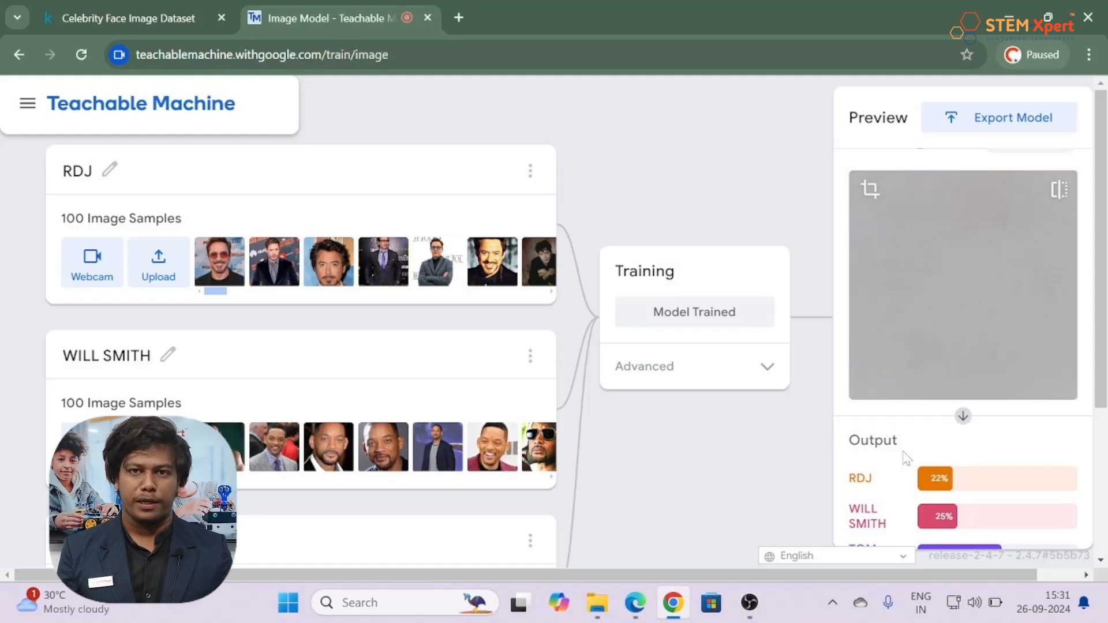
scroll(906, 458, "down", 1)
scroll(906, 458, "down", 1)
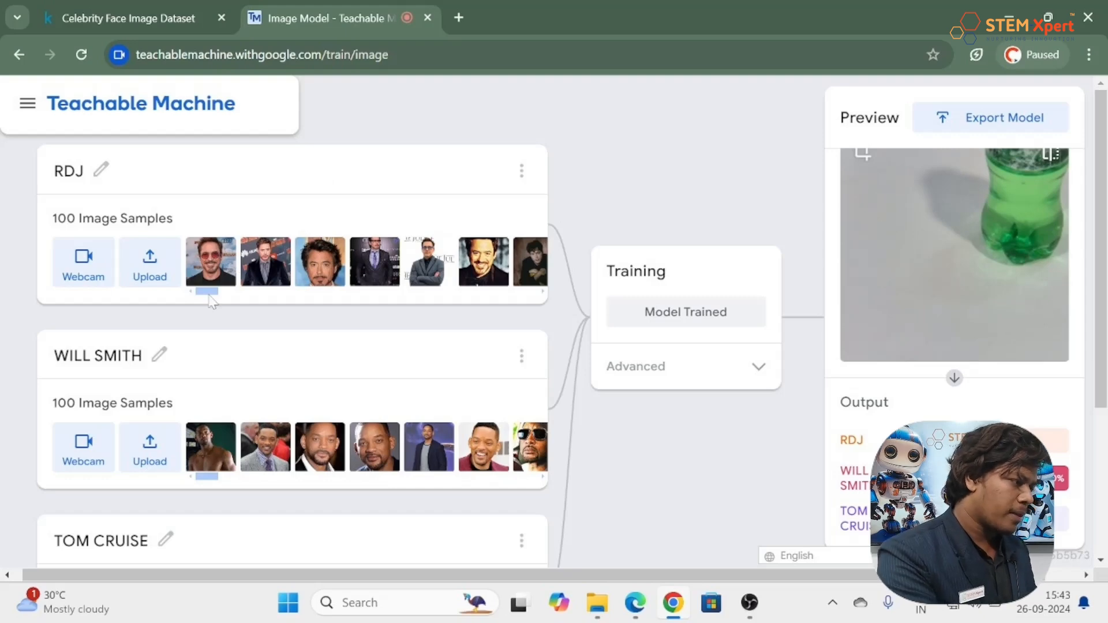
- Look through the image samples of the RDJ, WILL SMITH and TOM CRUISE classes
left_click_drag(206, 292, 318, 293)
scroll(317, 299, "down", 2)
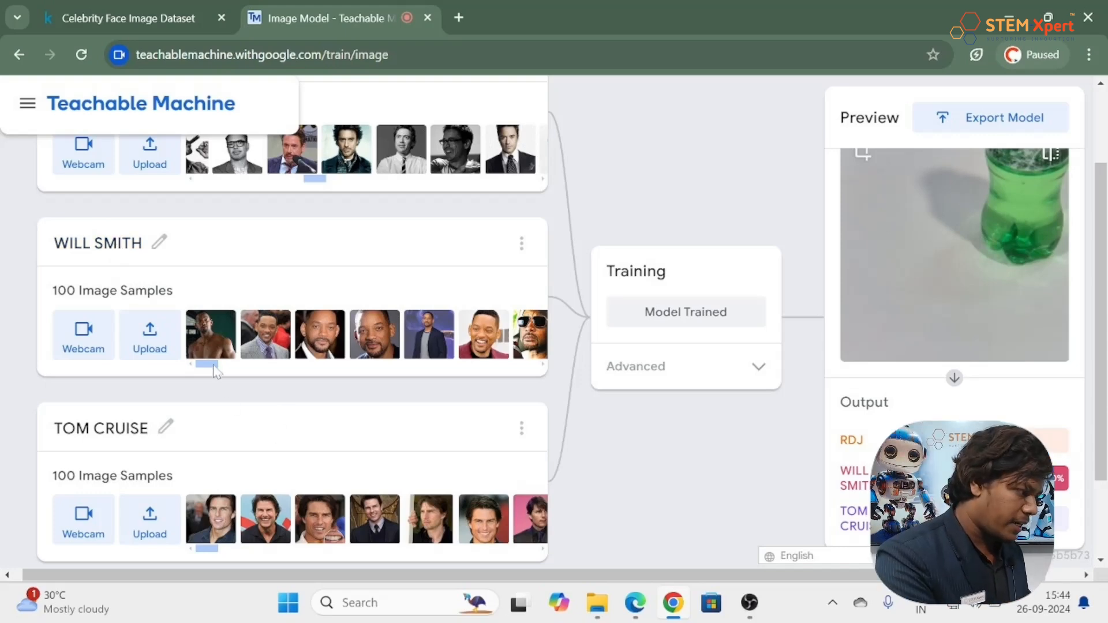
left_click_drag(216, 365, 257, 369)
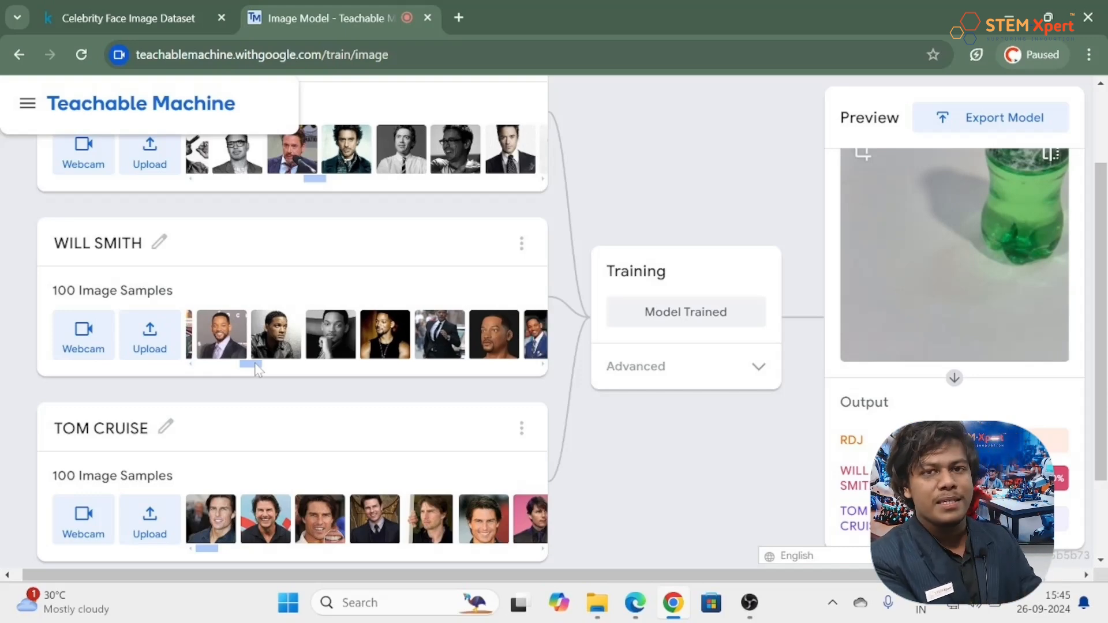
left_click_drag(257, 370, 260, 366)
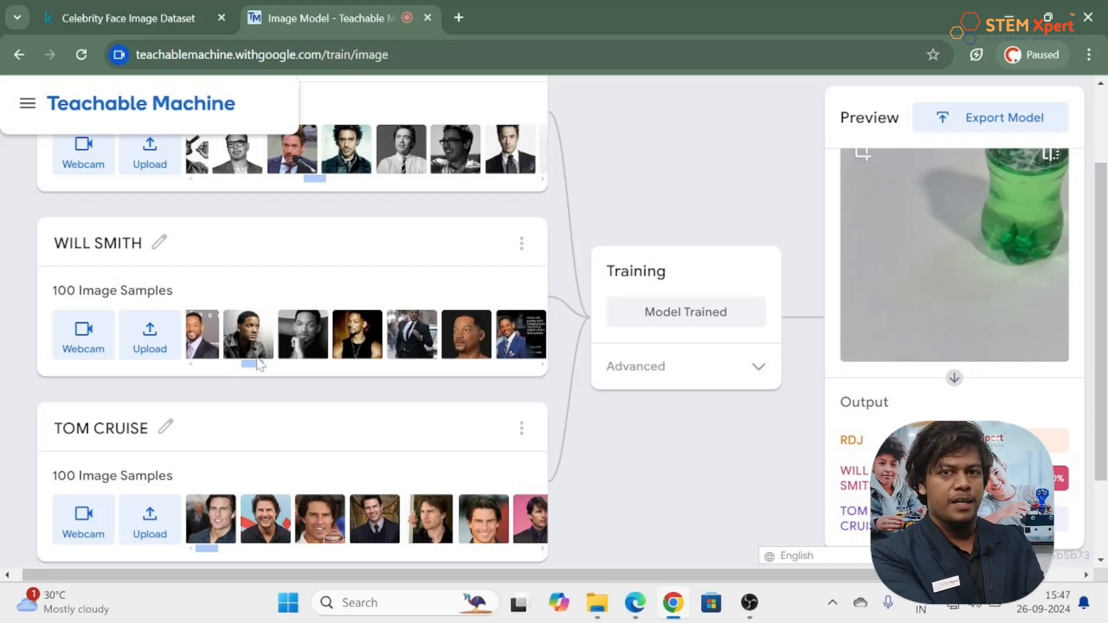
left_click_drag(258, 365, 260, 366)
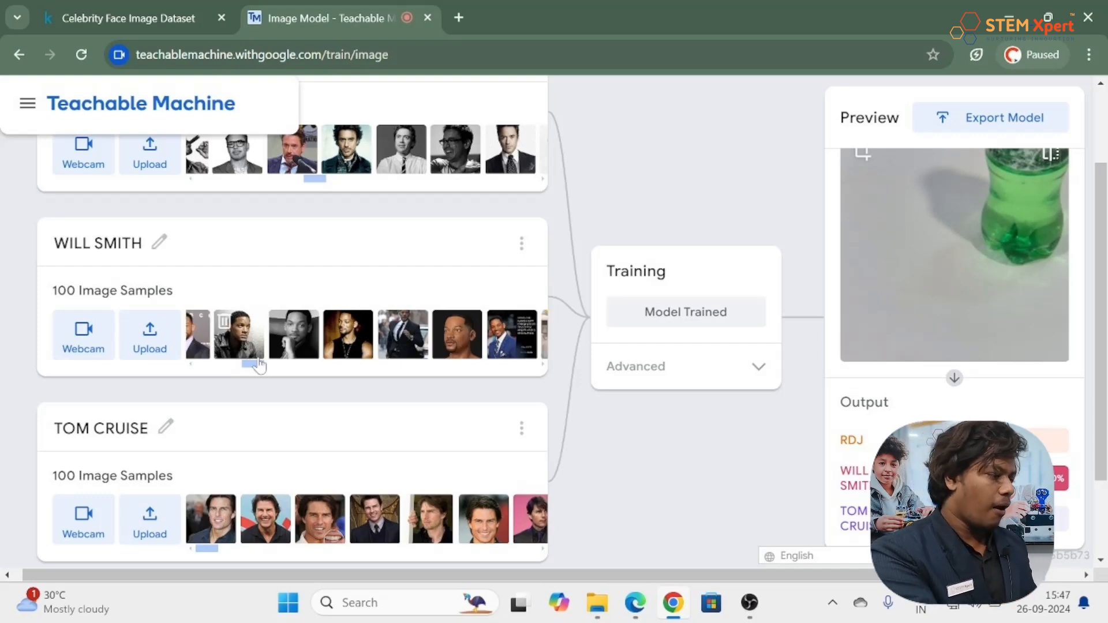
scroll(353, 435, "down", 1)
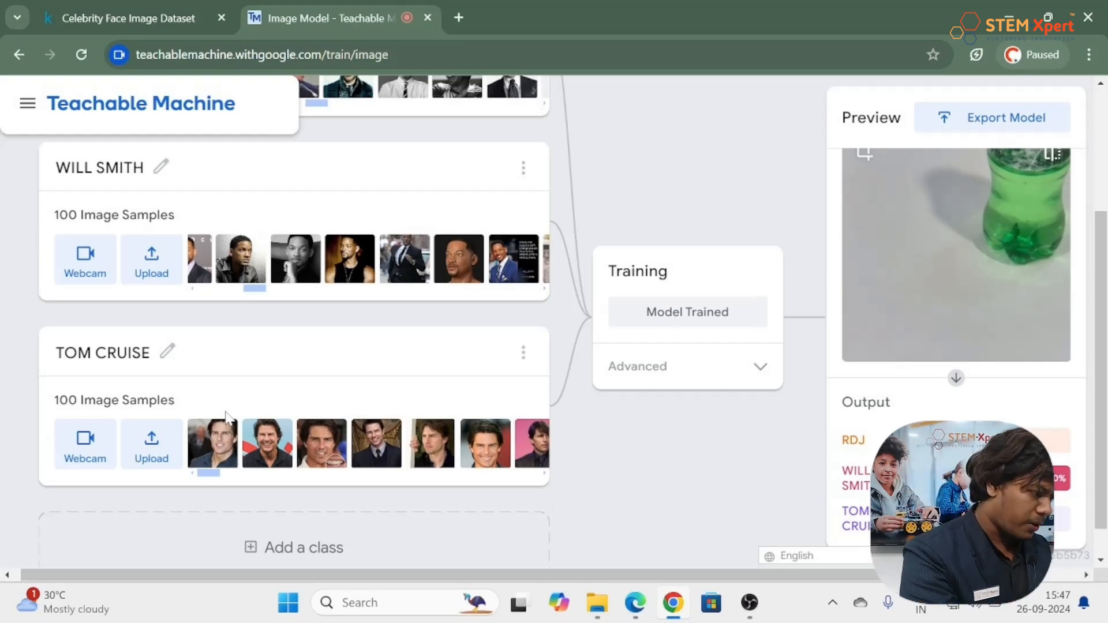
scroll(228, 416, "down", 1)
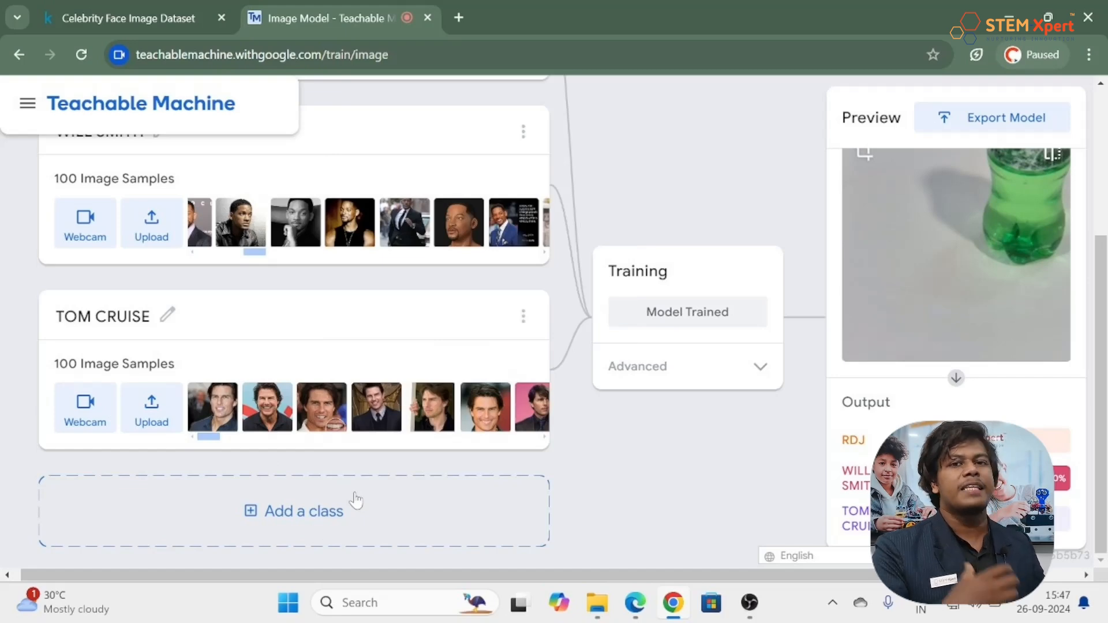
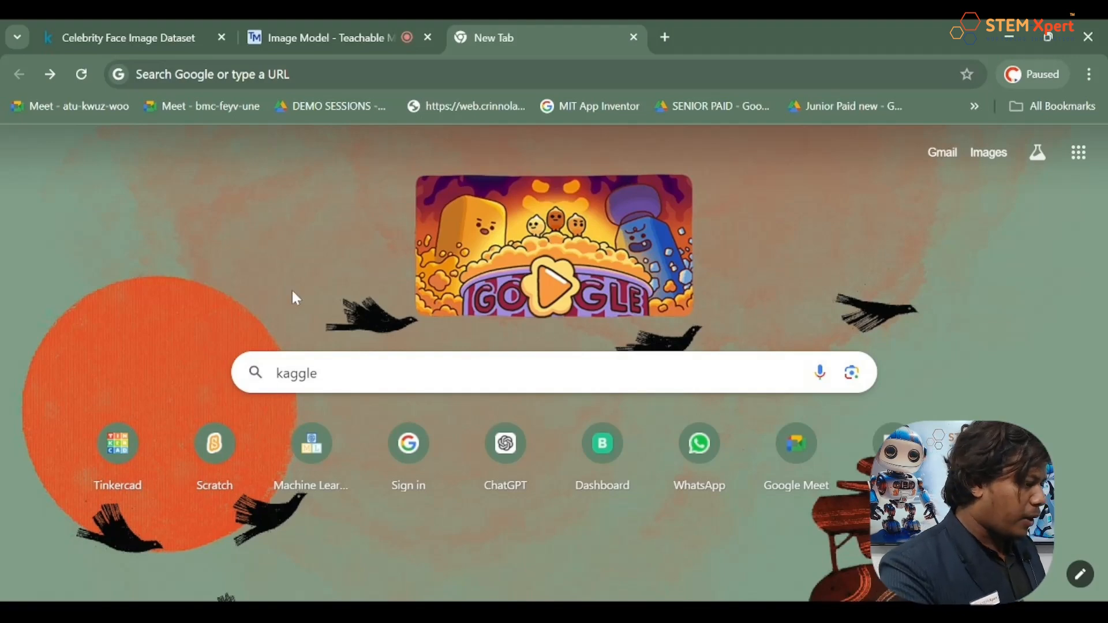
- Find the Kaggle website through a Google search for "kaggle" and register with a Google account
left_click(344, 369)
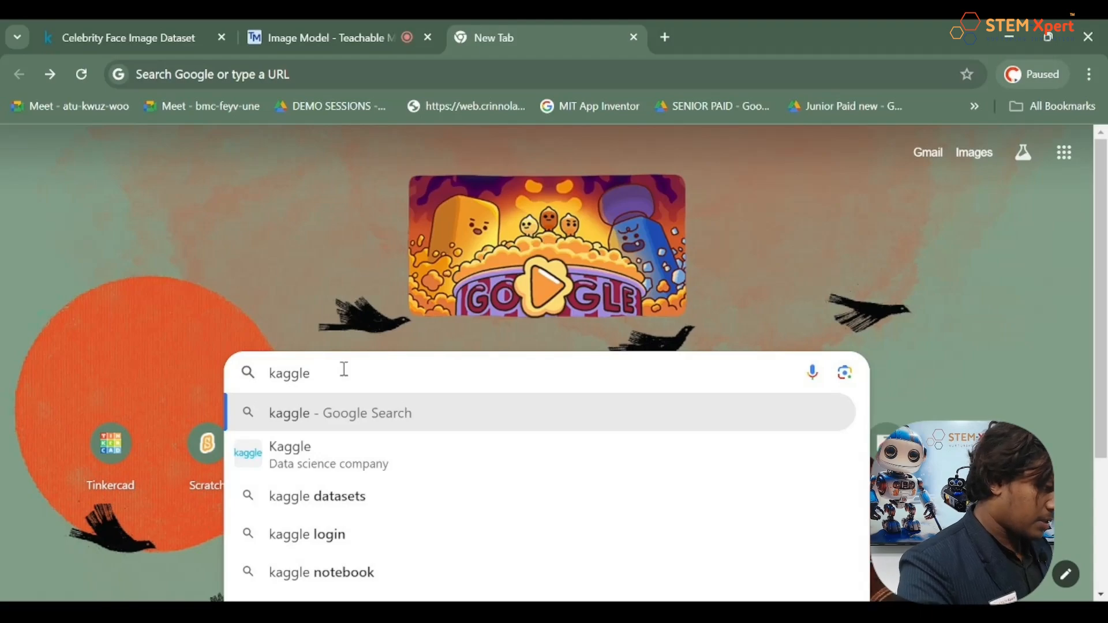
key("Return")
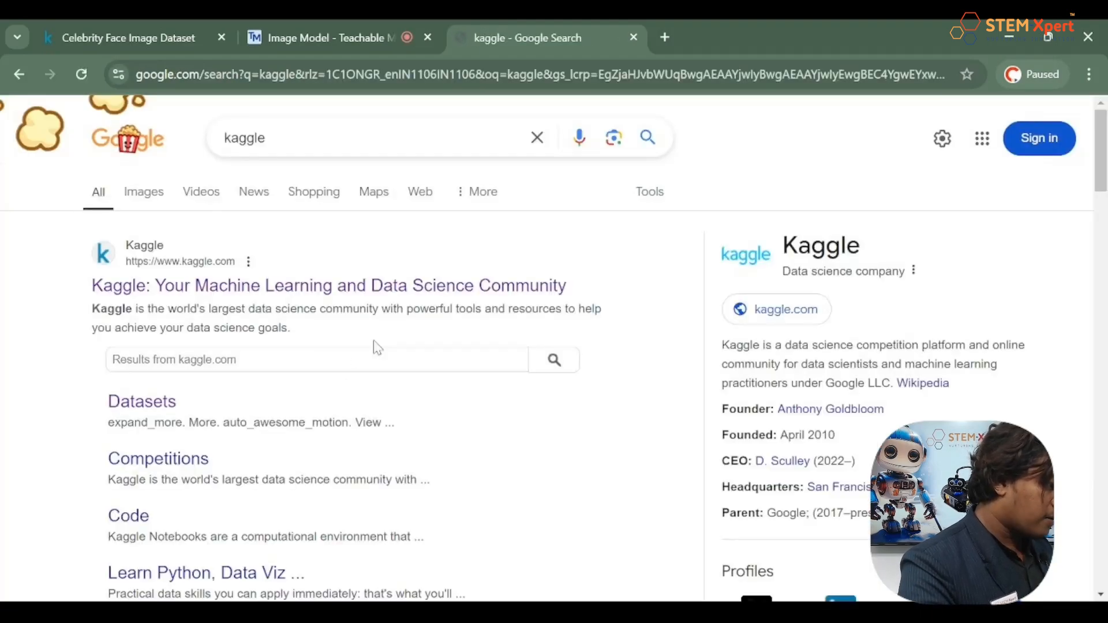
left_click(345, 292)
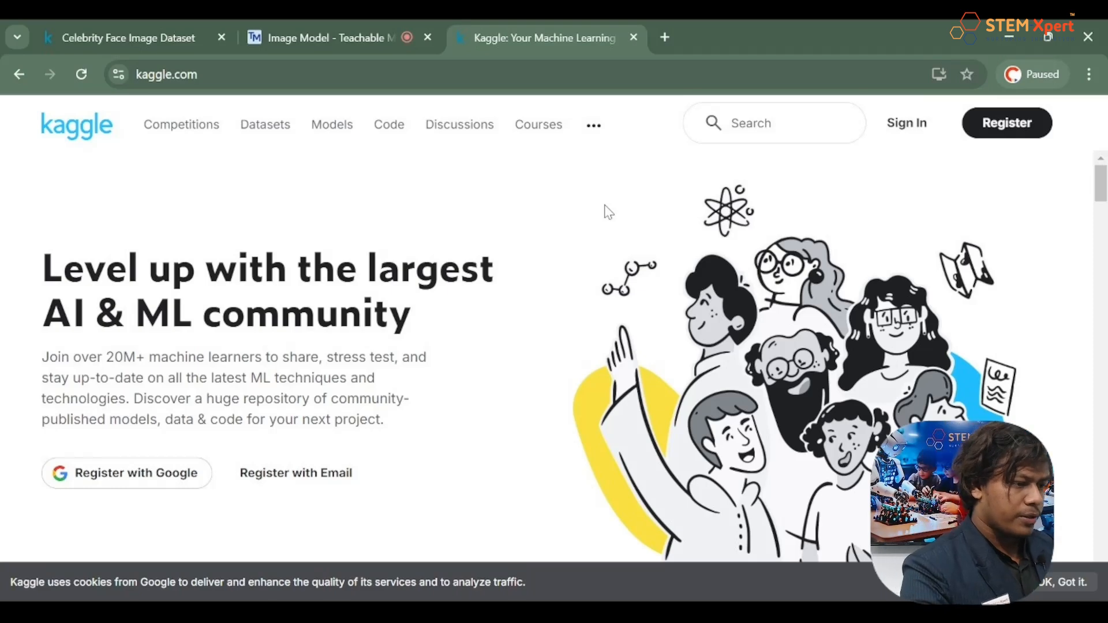
left_click(983, 122)
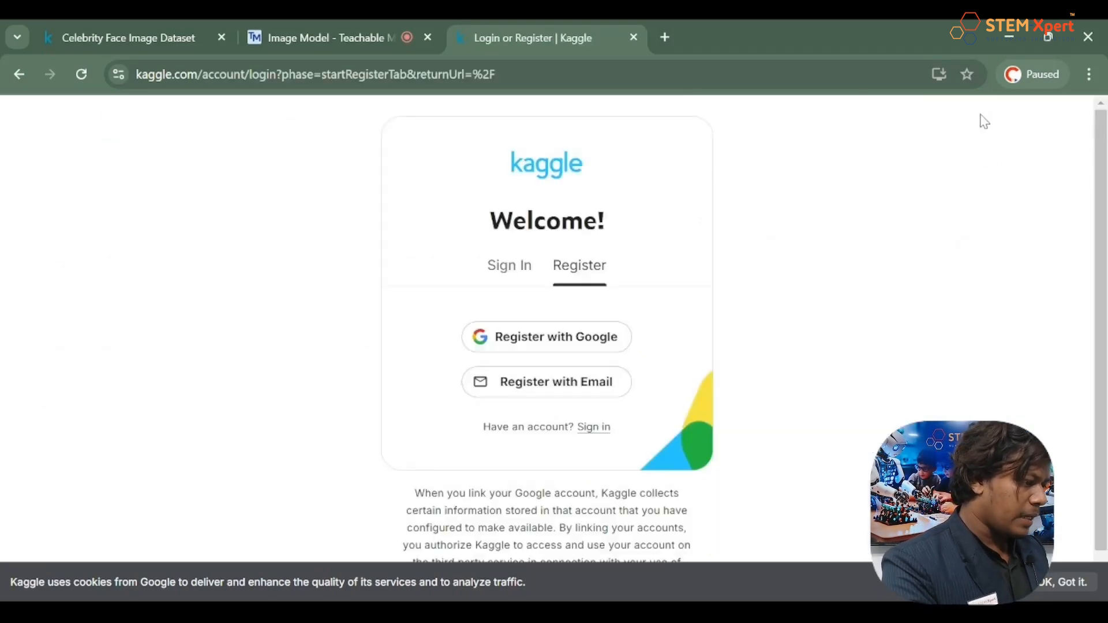
left_click(555, 340)
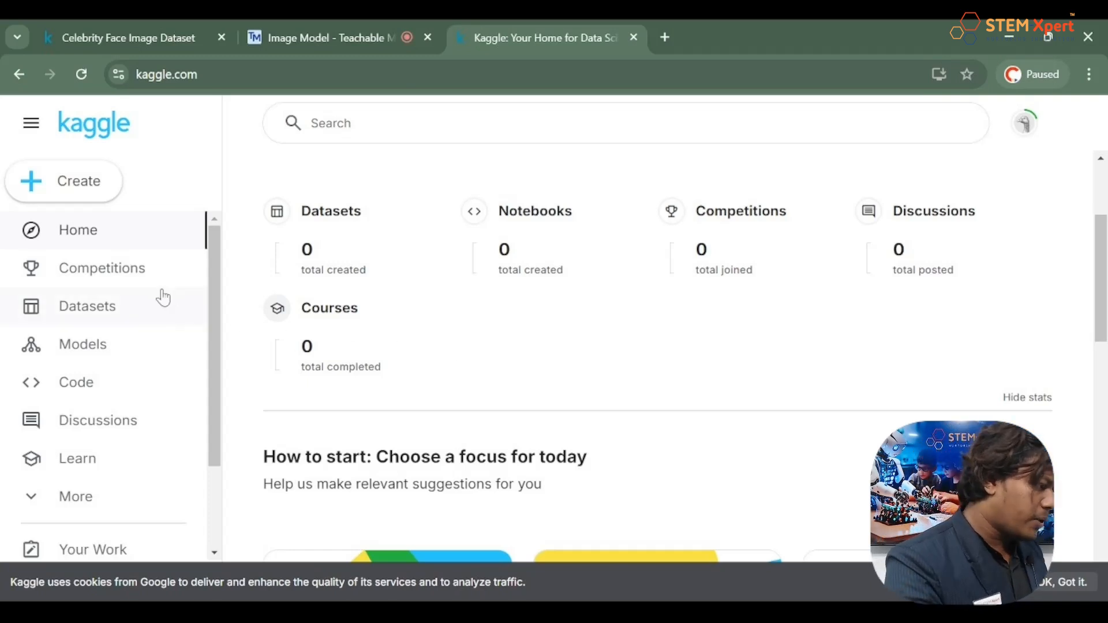
- Search Kaggle's datasets for "celebrity face" and open the Celebrity Face Image Dataset
left_click(83, 316)
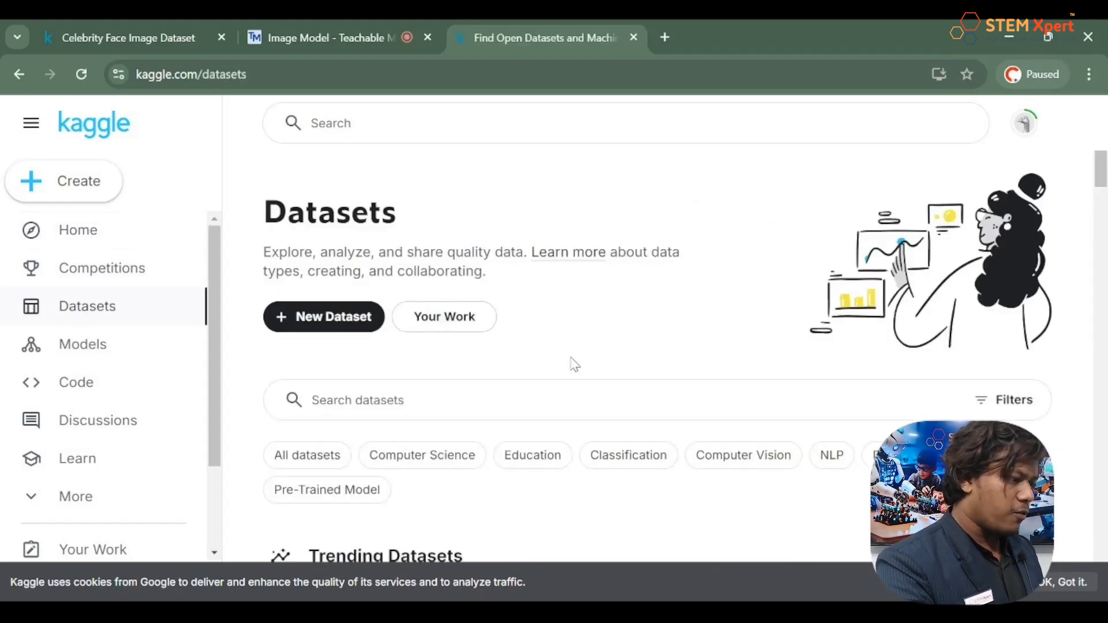
scroll(574, 363, "down", 1)
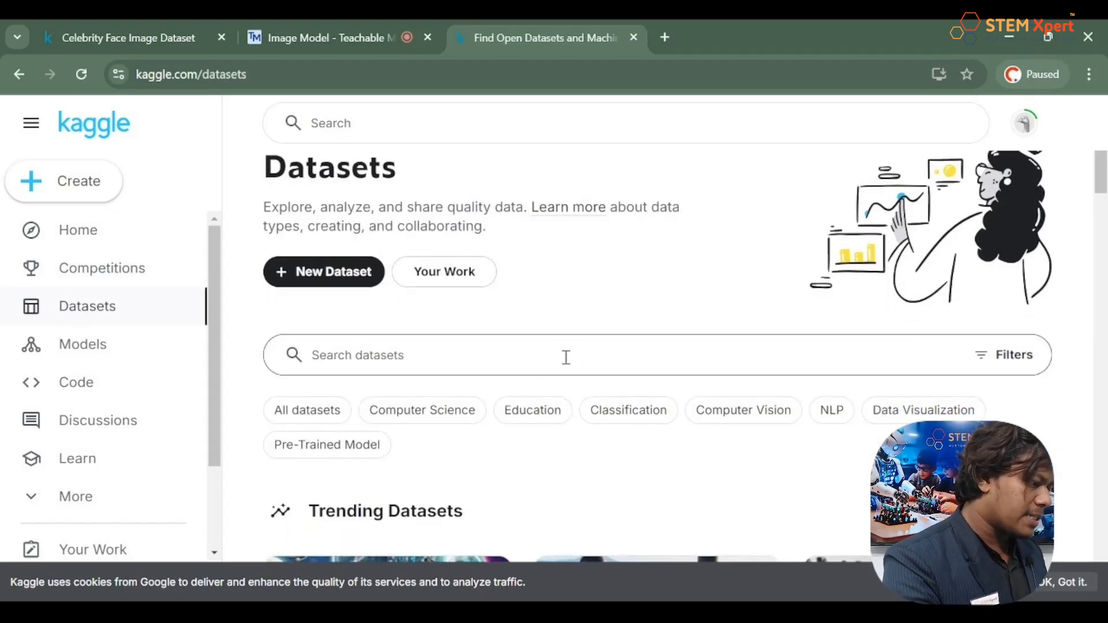
scroll(383, 354, "up", 1)
left_click(425, 396)
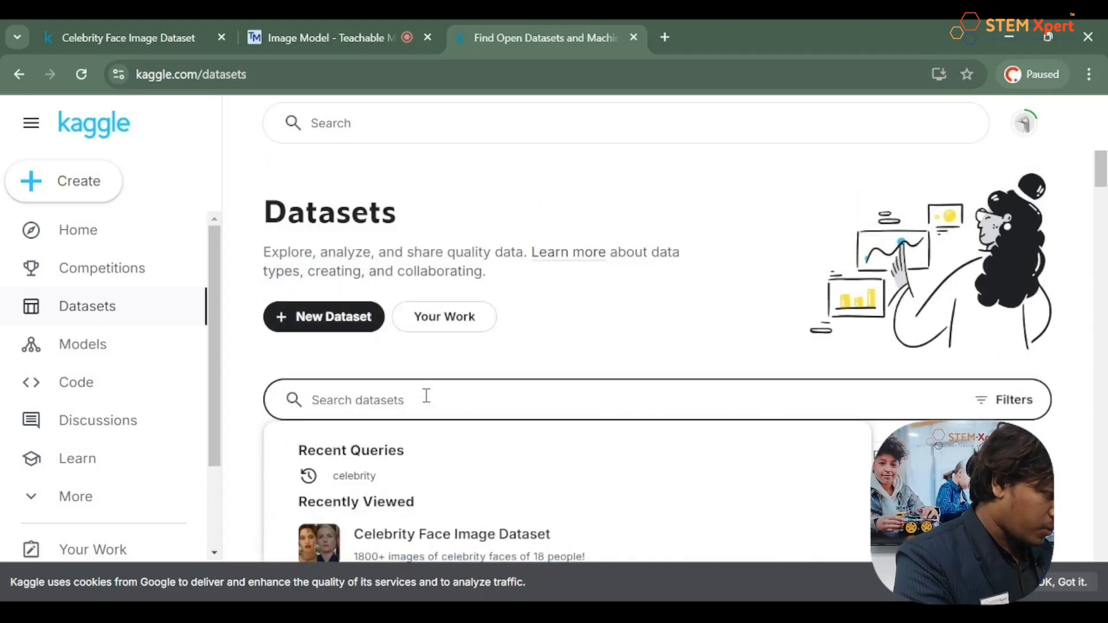
type("cel")
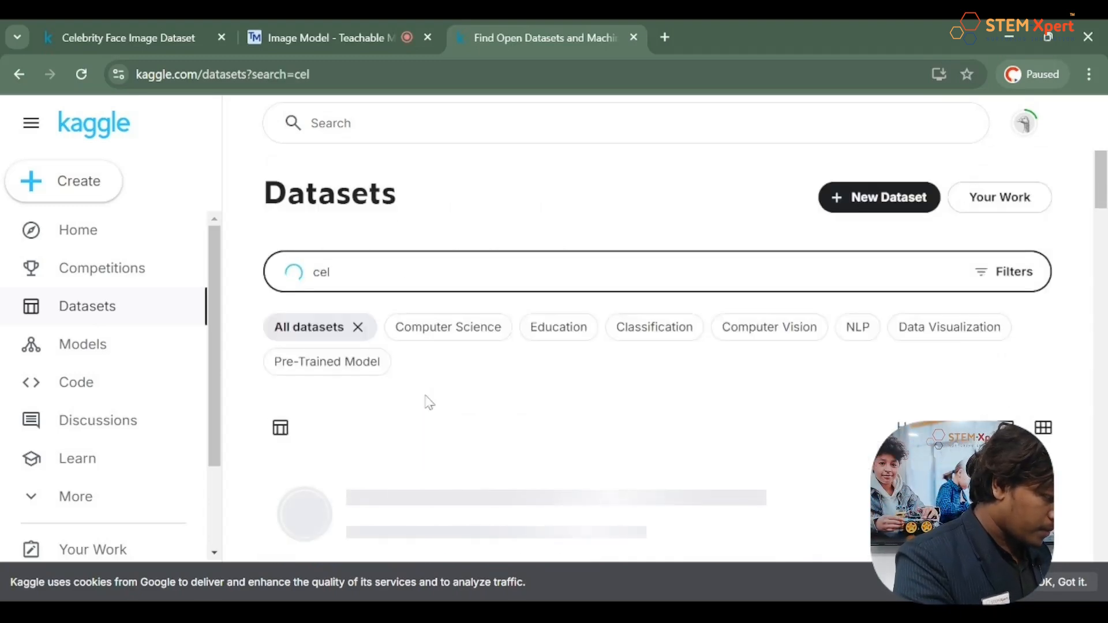
type("ebrity")
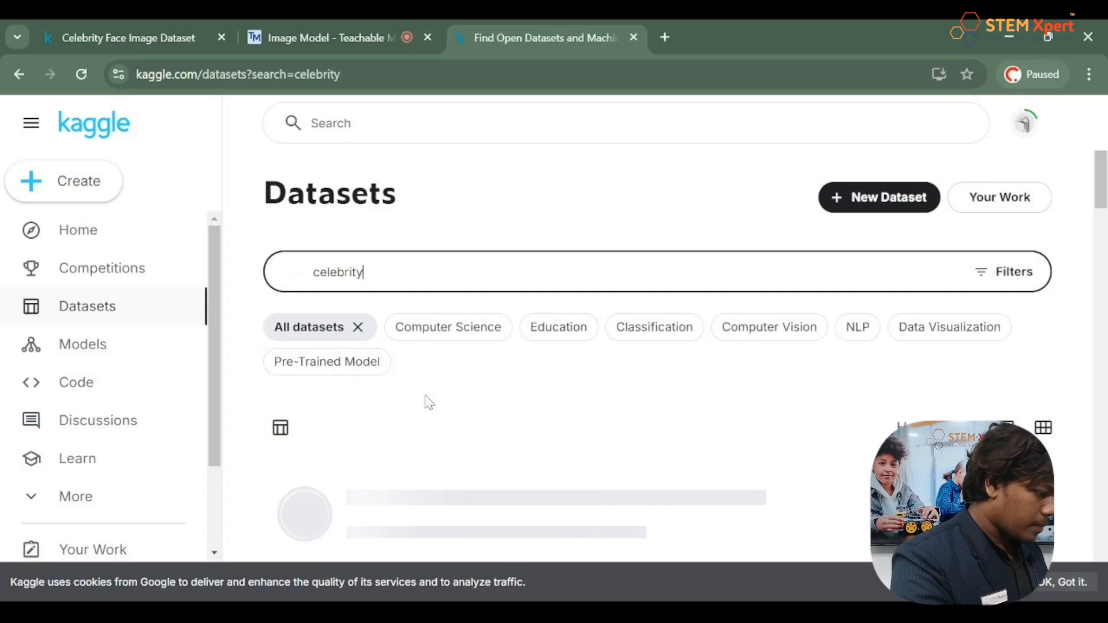
type(" face")
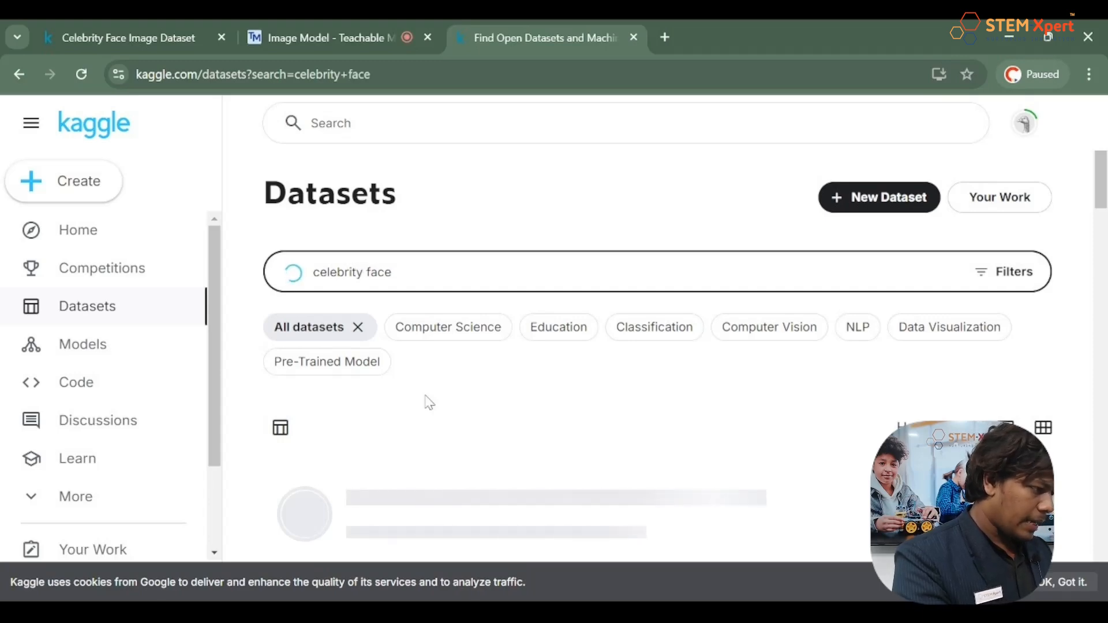
scroll(552, 402, "down", 2)
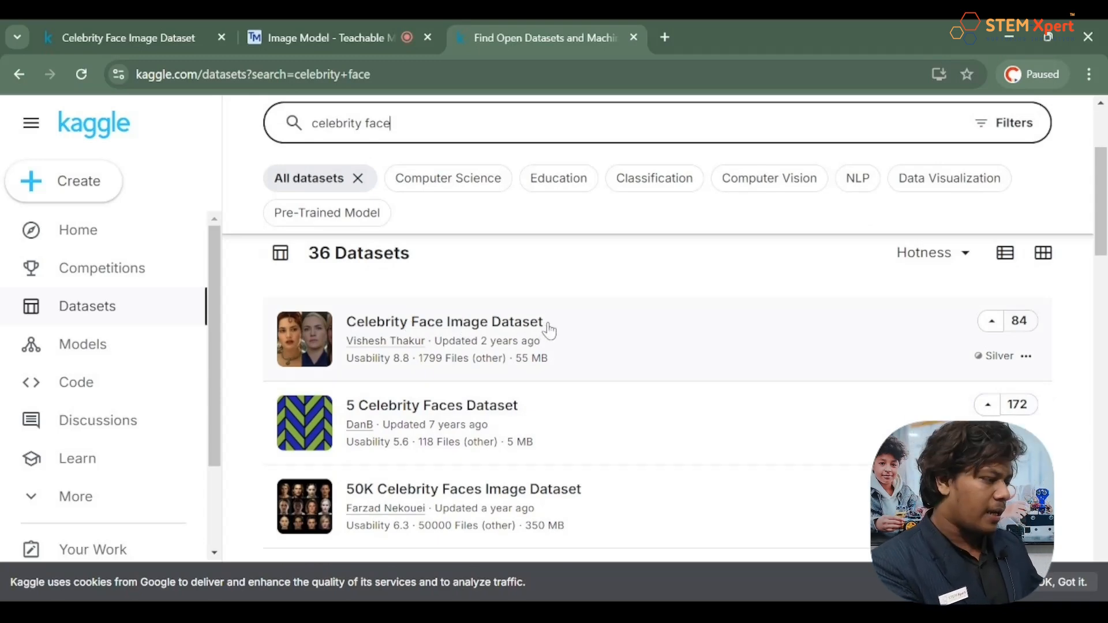
left_click(416, 323)
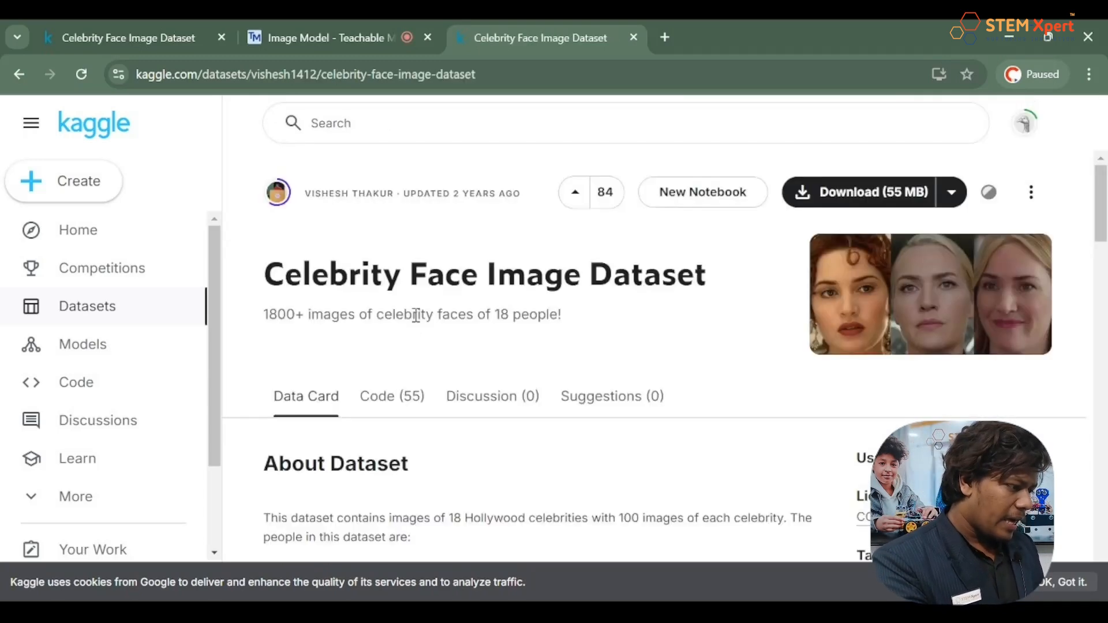
- Review the list of celebrities included in the Celebrity Face Image Dataset and download the dataset
scroll(649, 416, "down", 4)
scroll(615, 396, "down", 1)
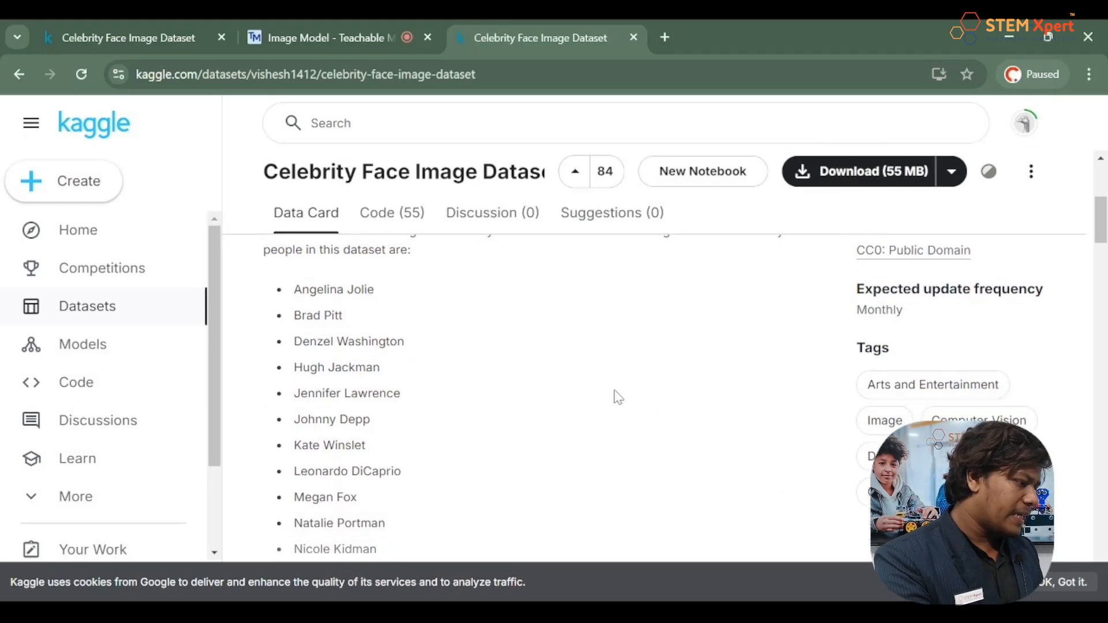
scroll(389, 433, "down", 2)
scroll(445, 415, "up", 1)
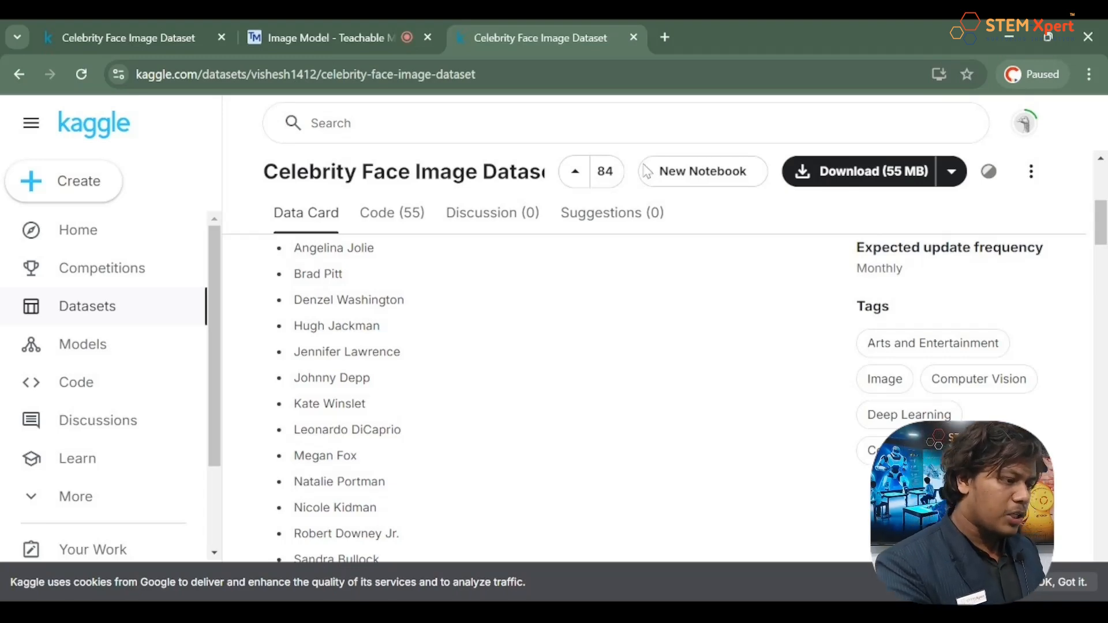
left_click(870, 171)
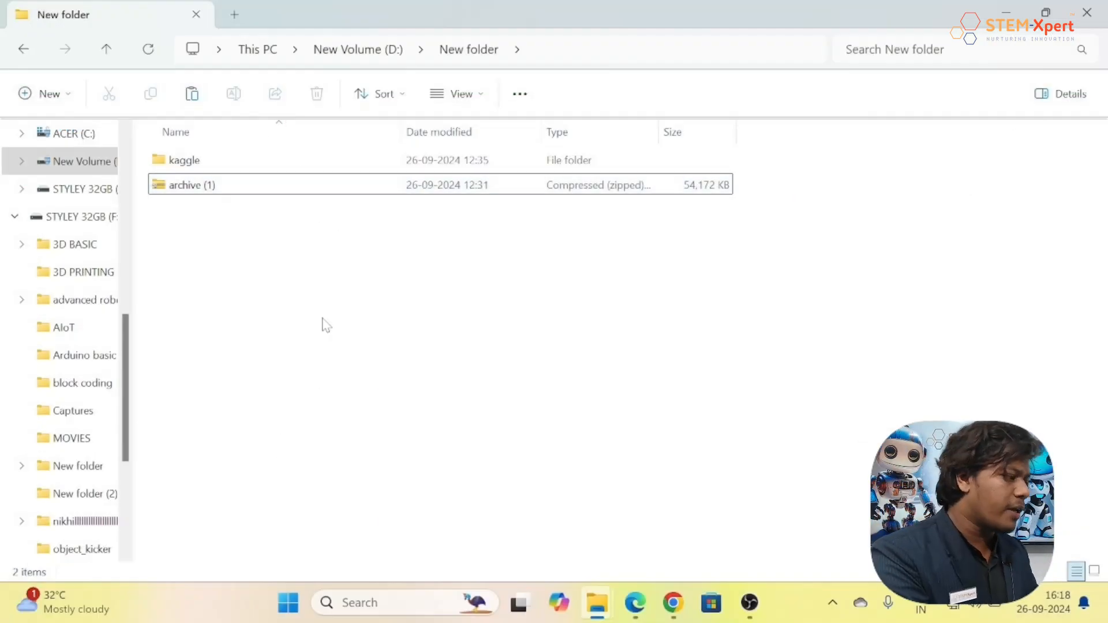
- Switch to File Explorer and show the available file actions for the zipped archive (1) in New folder
left_click(259, 192)
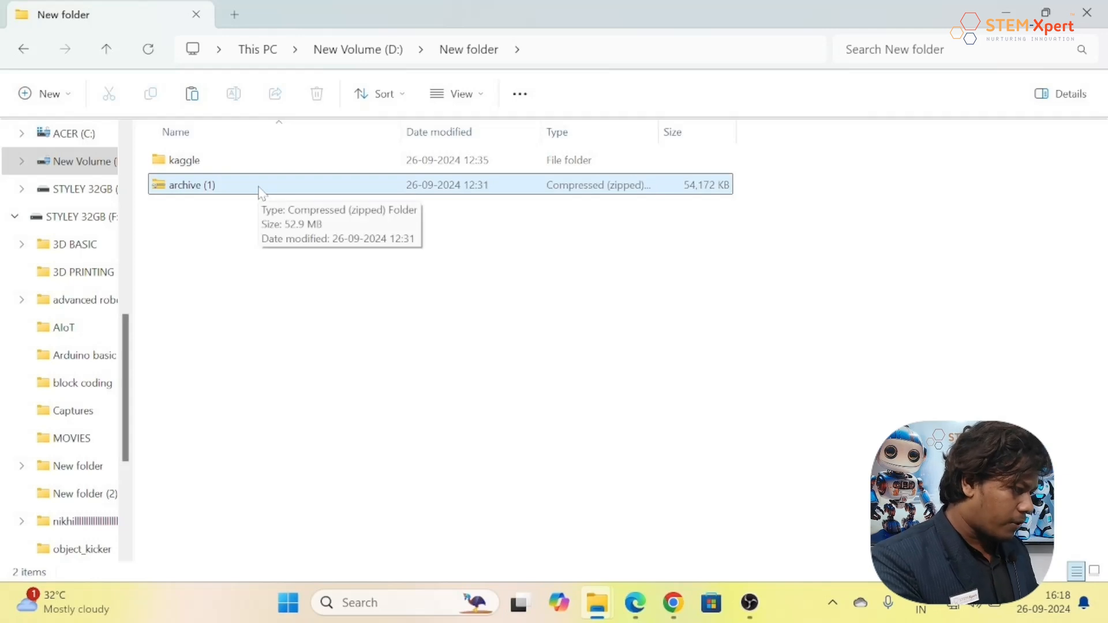
right_click(260, 195)
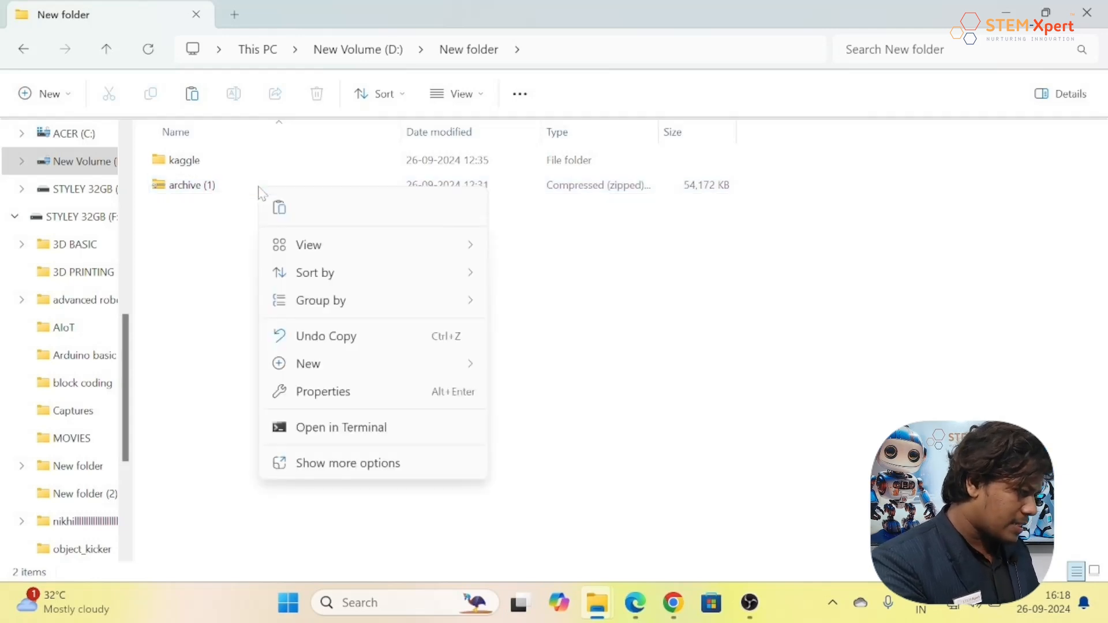
left_click(227, 190)
right_click(227, 192)
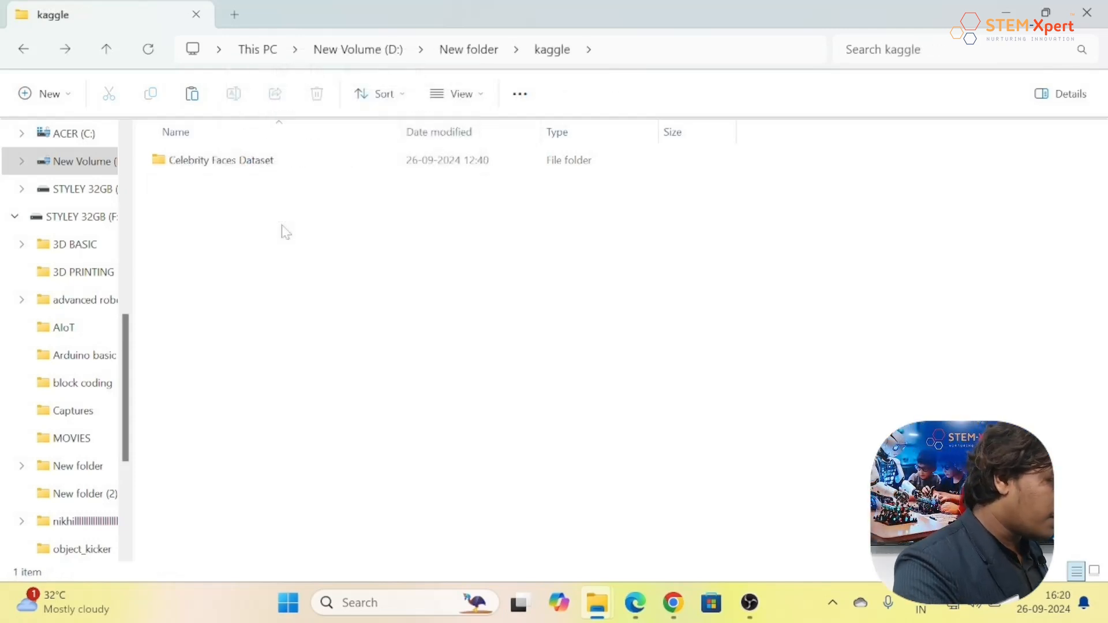
- Open the Celebrity Faces Dataset folder and examine the images in the Robert Downey Jr subfolder
double_click(216, 164)
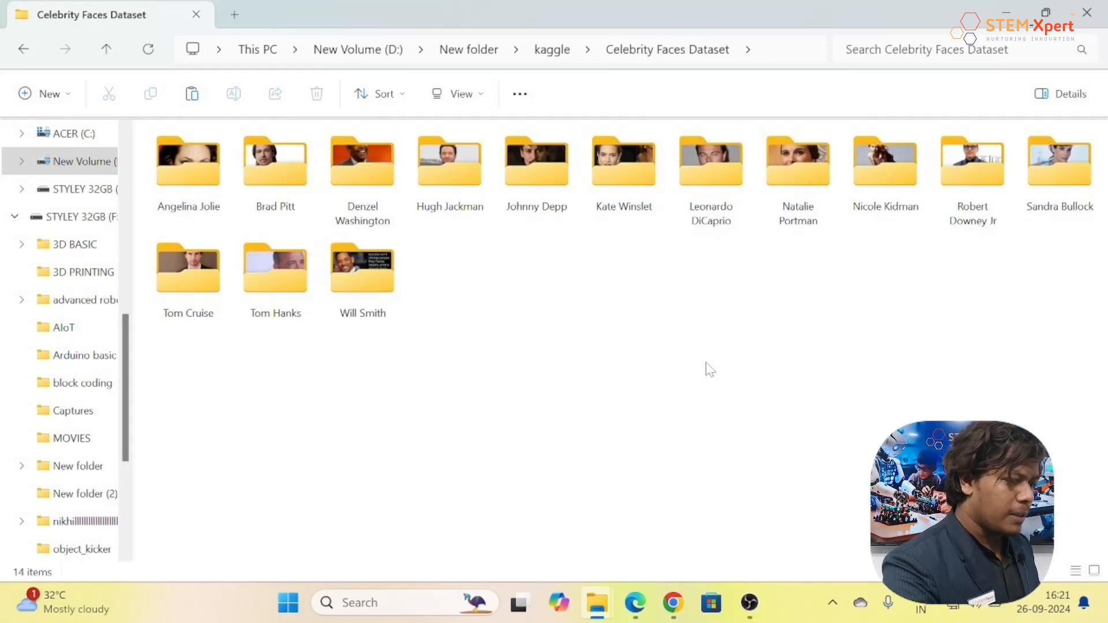
double_click(960, 170)
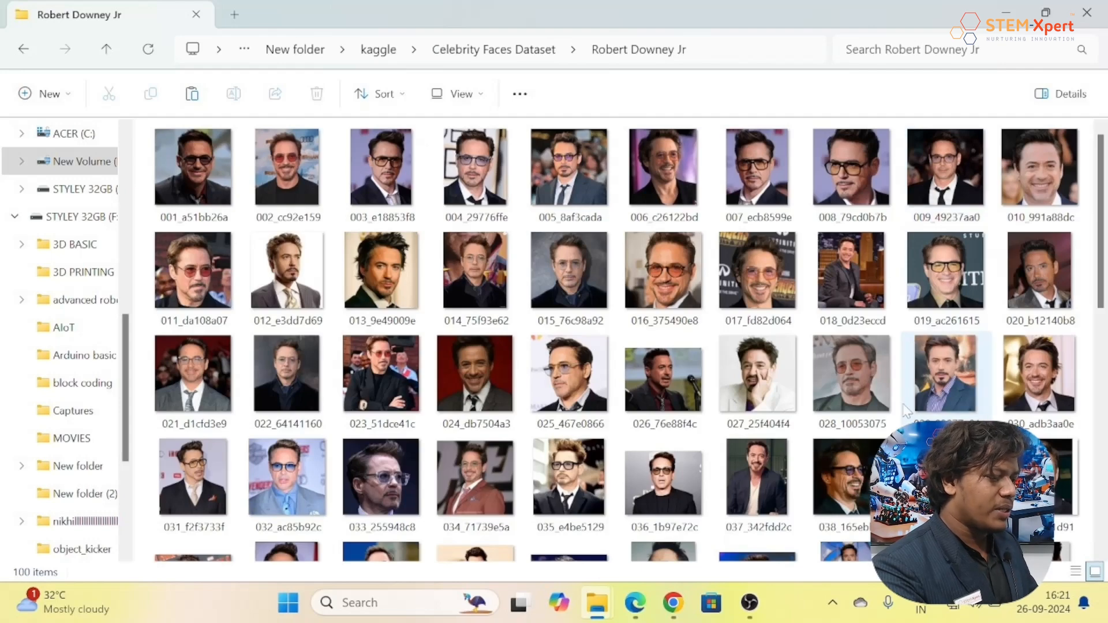
scroll(906, 411, "down", 1)
scroll(905, 411, "down", 4)
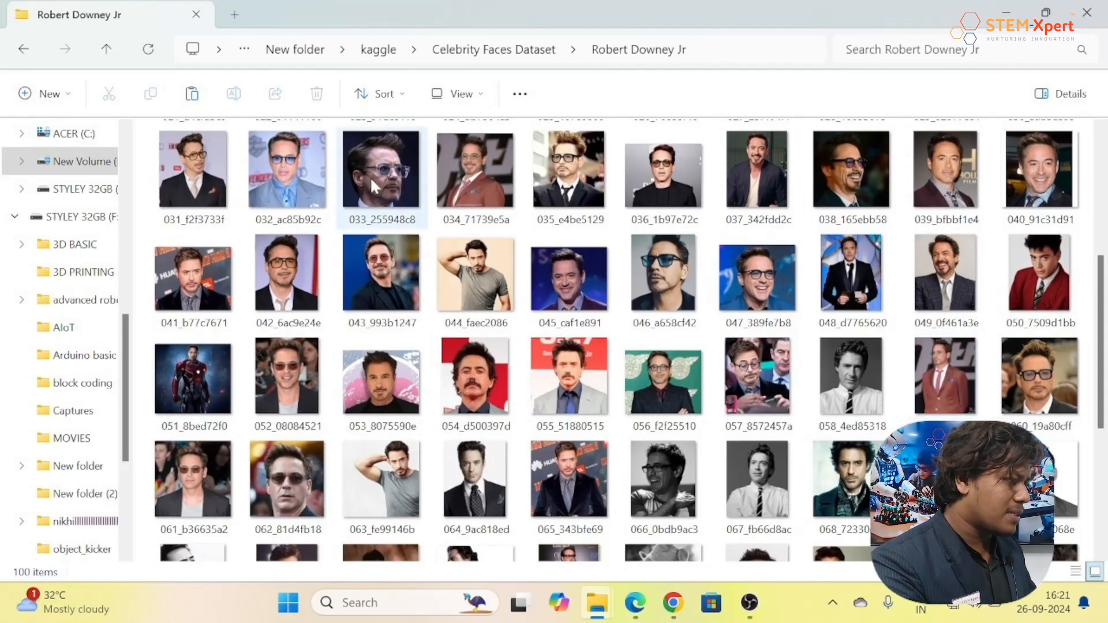
- Return to the Celebrity Faces Dataset folder and examine the images in the Tom Cruise subfolder
left_click(23, 49)
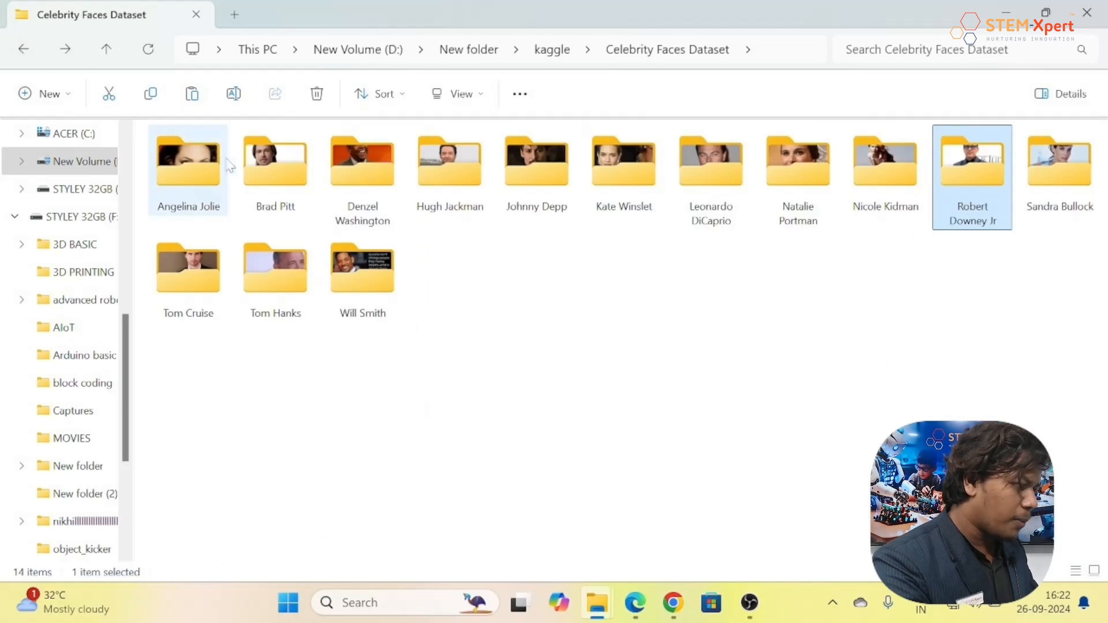
double_click(206, 274)
scroll(635, 365, "down", 10)
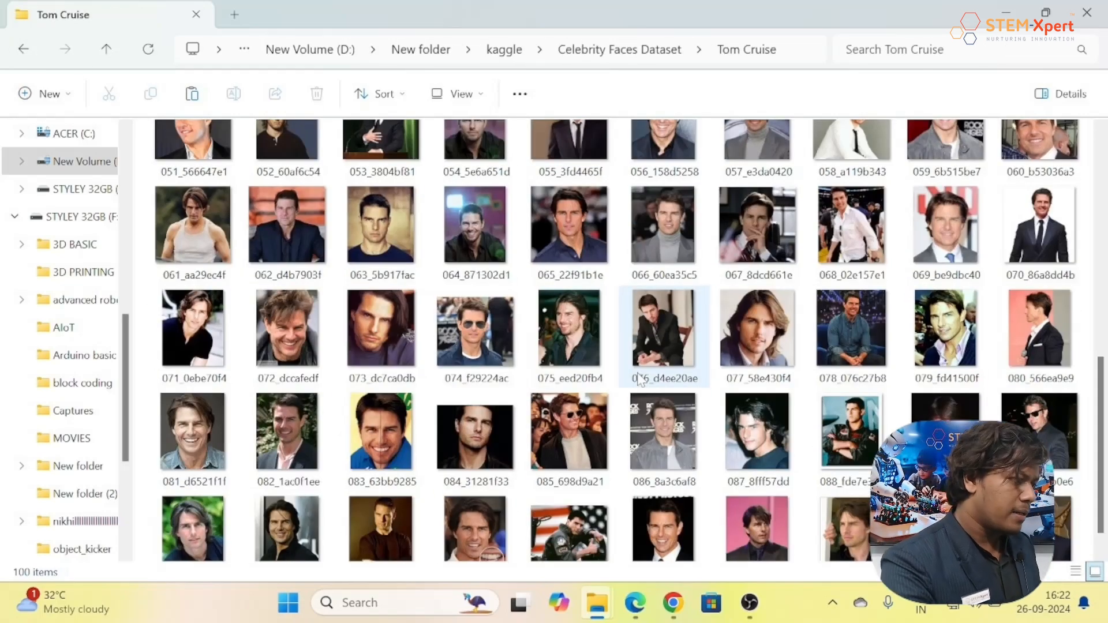
- Return to the Celebrity Faces Dataset folder, switch to Chrome and open the Teachable Machine website in a new tab through a web search
scroll(639, 380, "up", 10)
key("alt+Left")
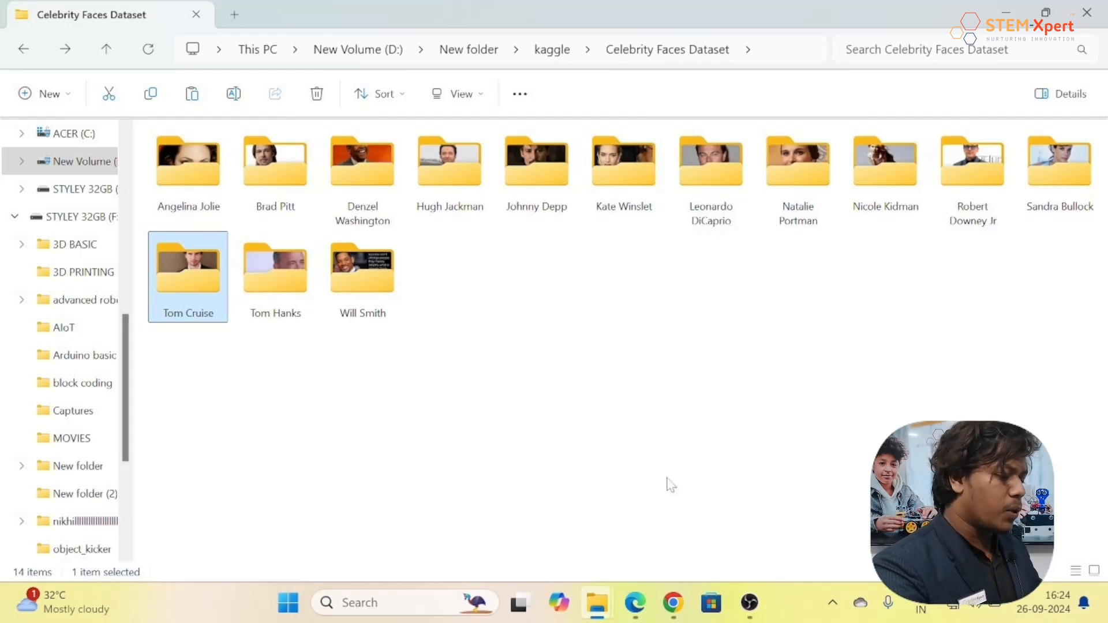
left_click(672, 602)
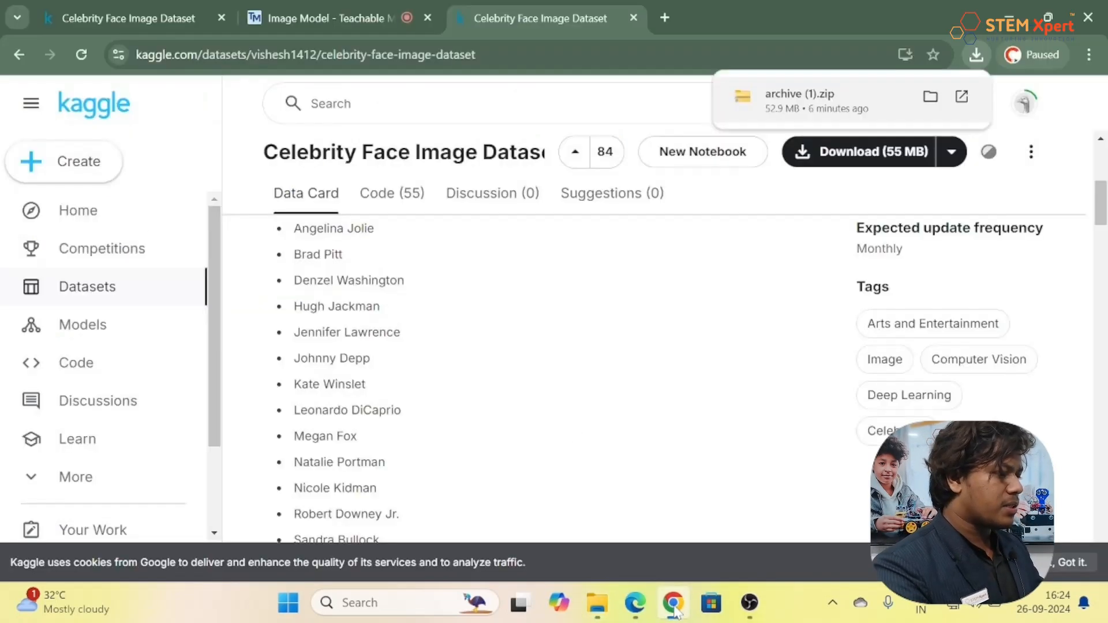
left_click(675, 16)
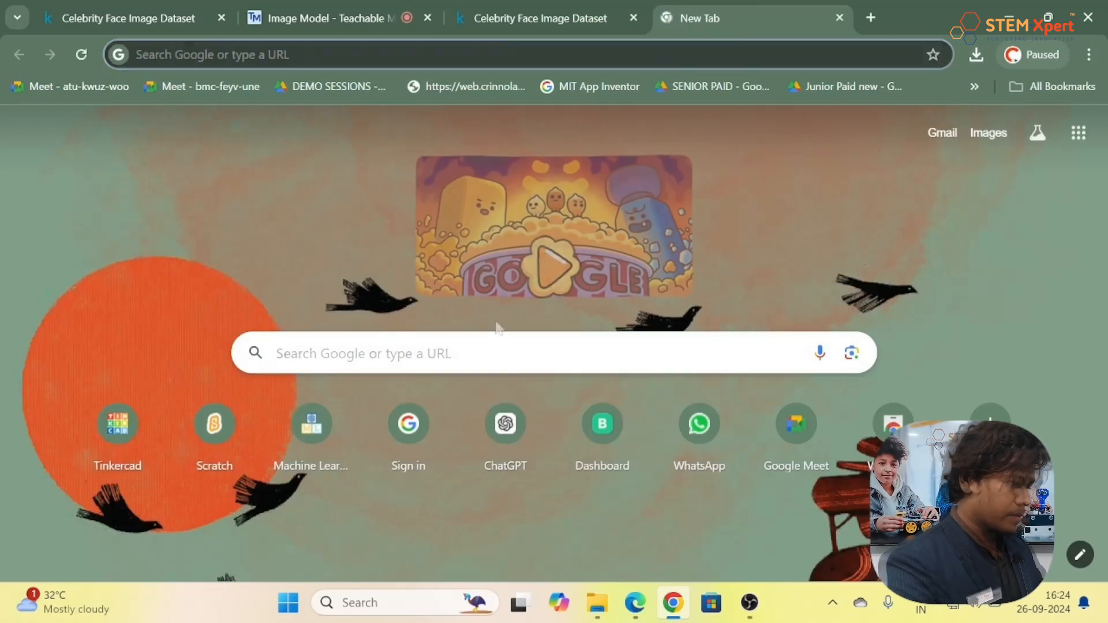
type("teach")
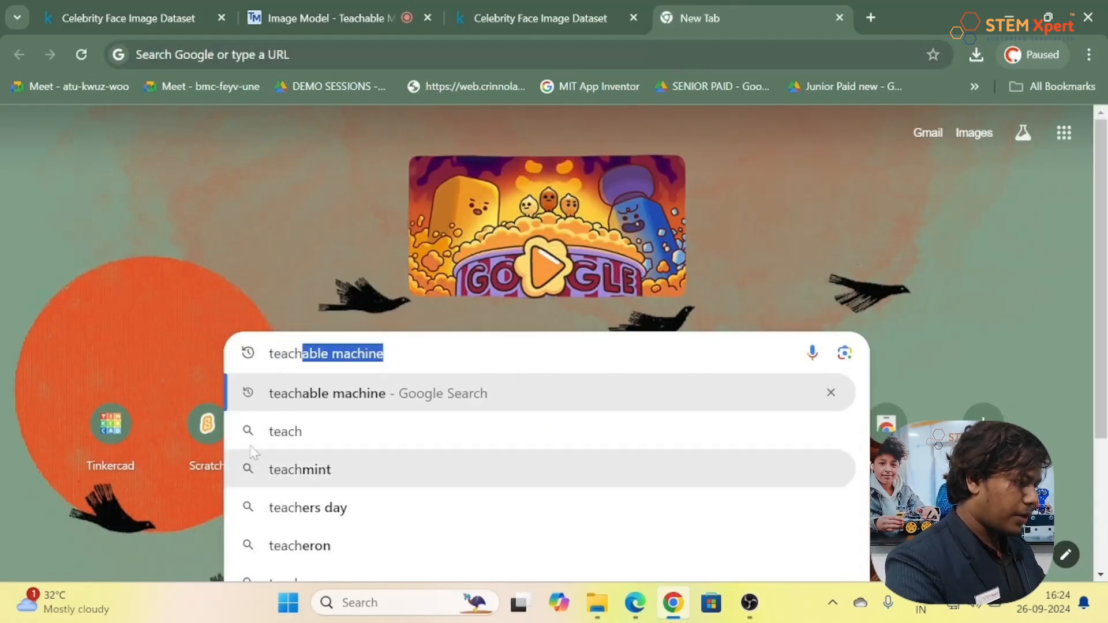
left_click(316, 397)
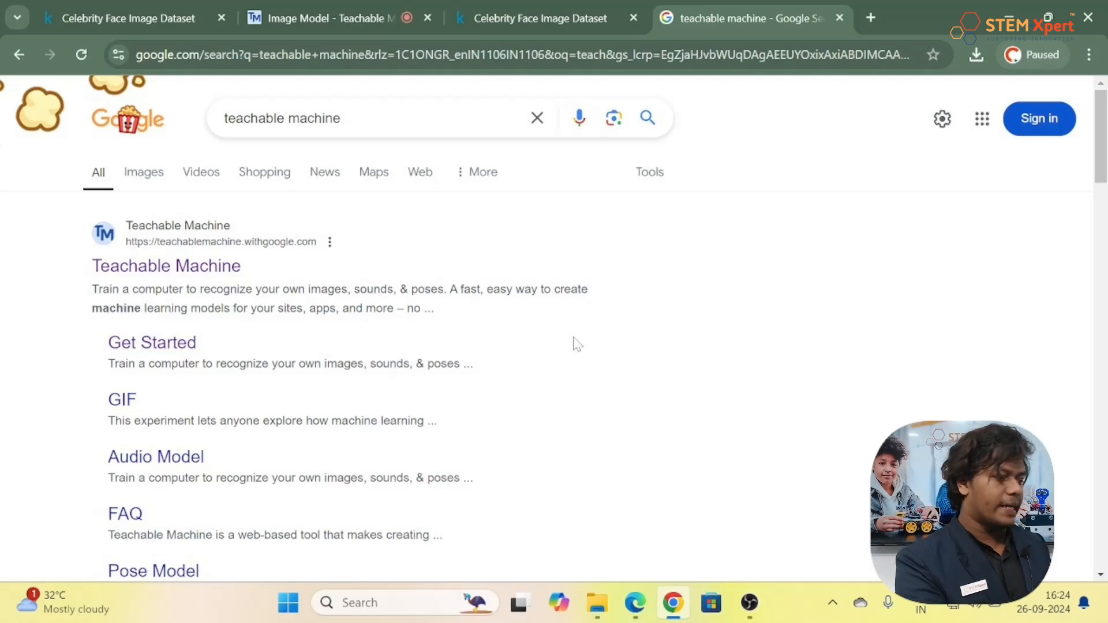
left_click(194, 279)
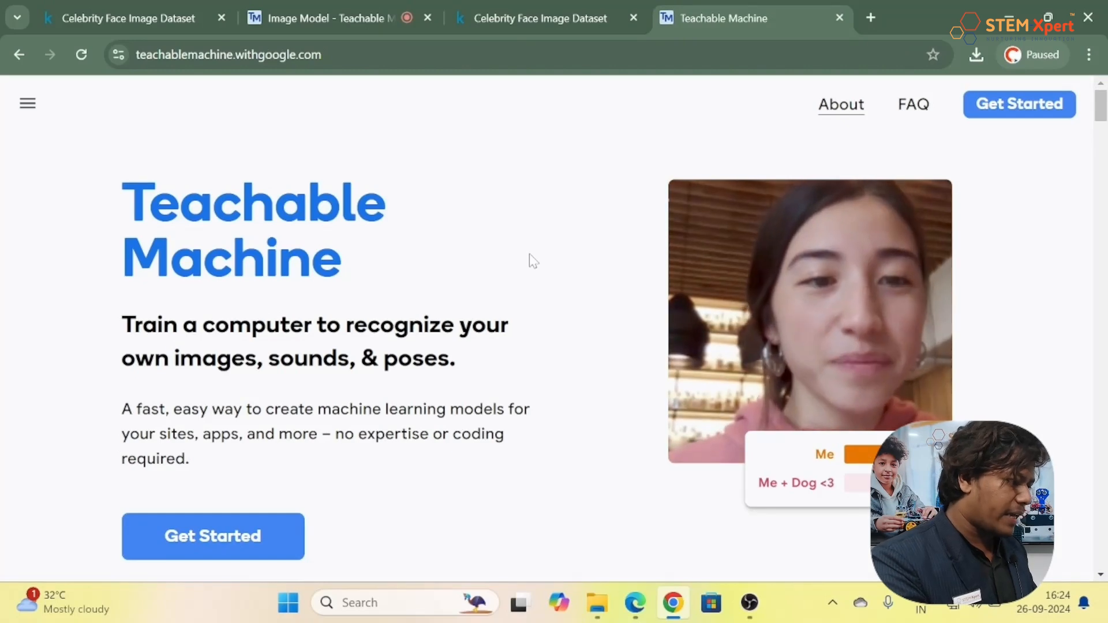
- Start a new Teachable Machine image project using the Standard image model
scroll(528, 253, "down", 2)
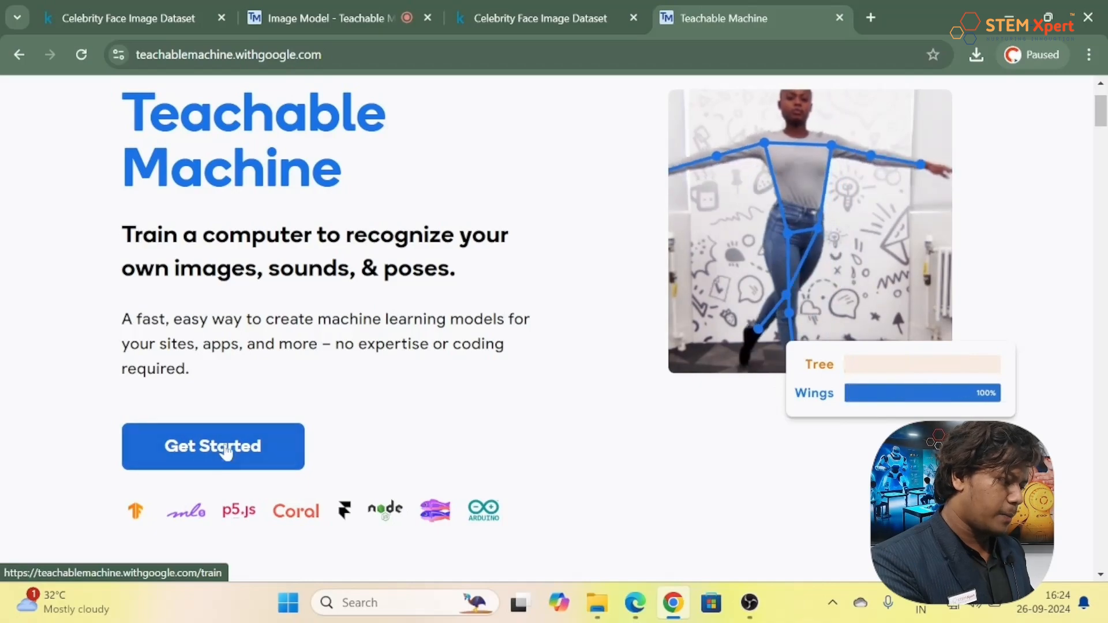
left_click(230, 450)
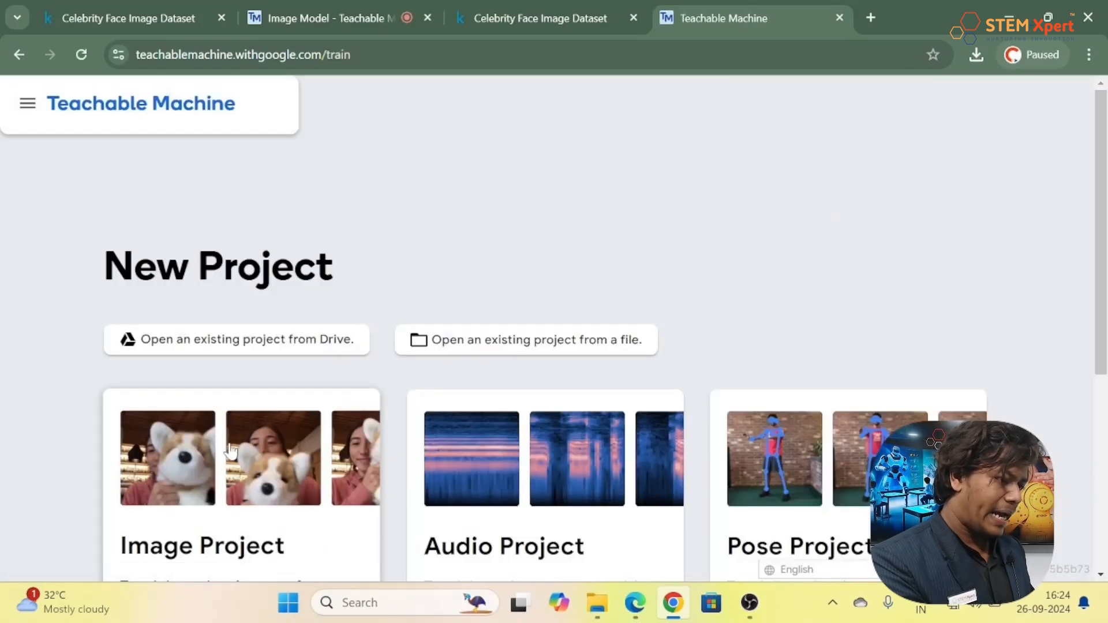
scroll(229, 450, "down", 3)
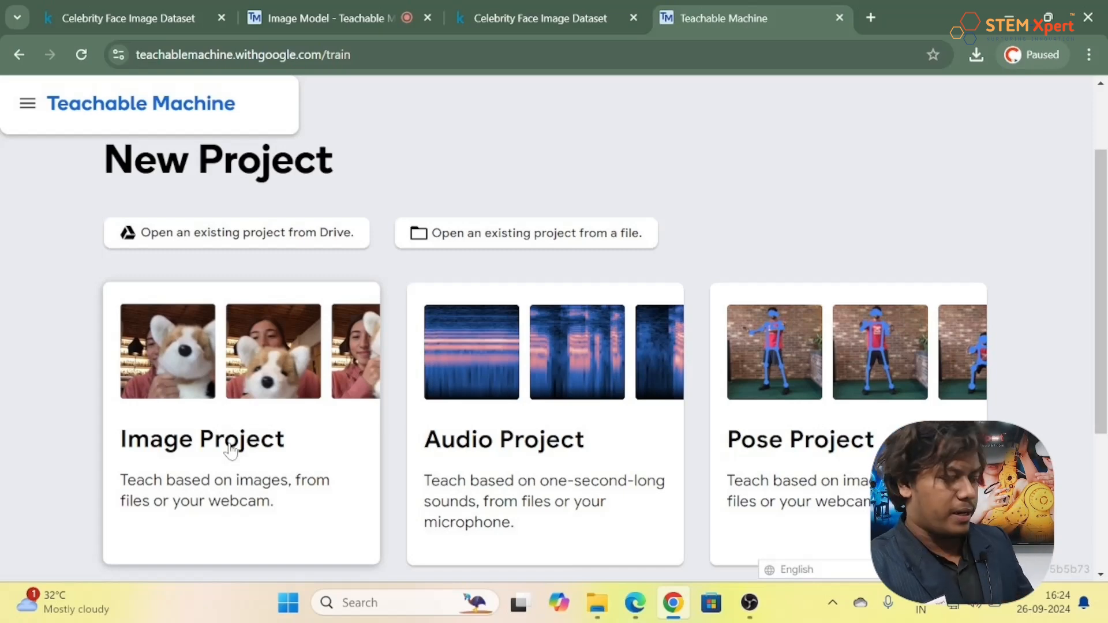
scroll(229, 383, "down", 1)
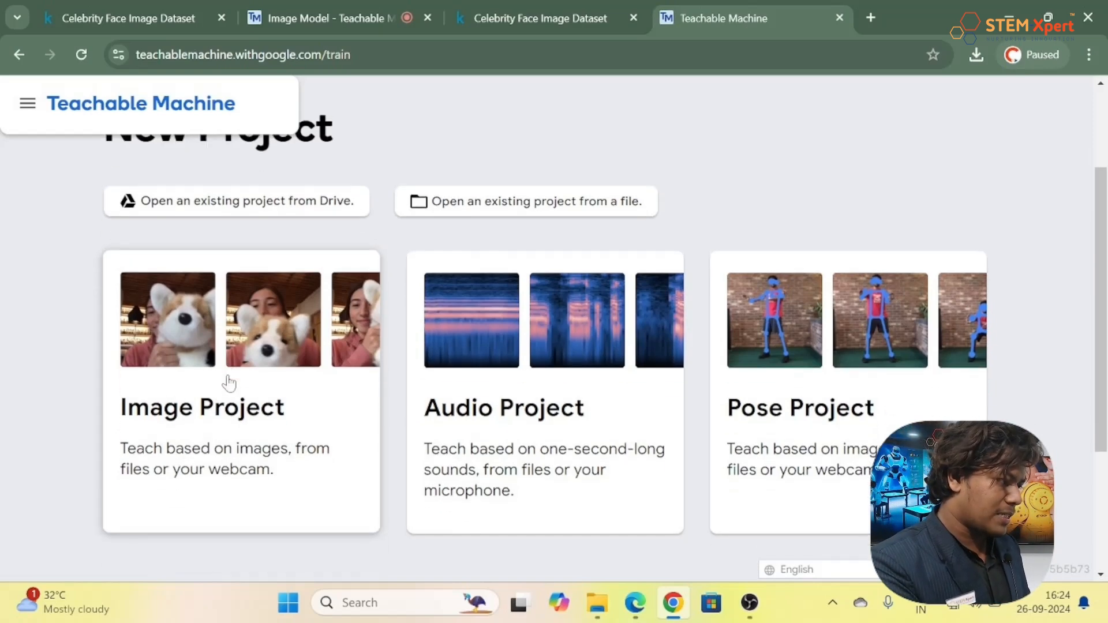
scroll(229, 383, "up", 1)
scroll(185, 396, "down", 1)
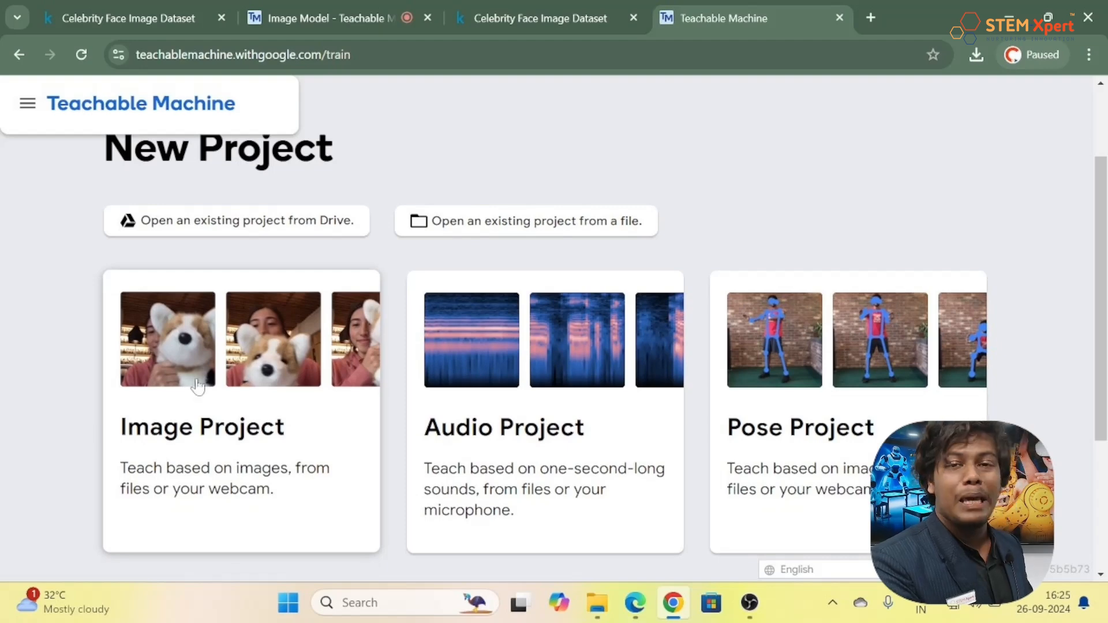
left_click(265, 333)
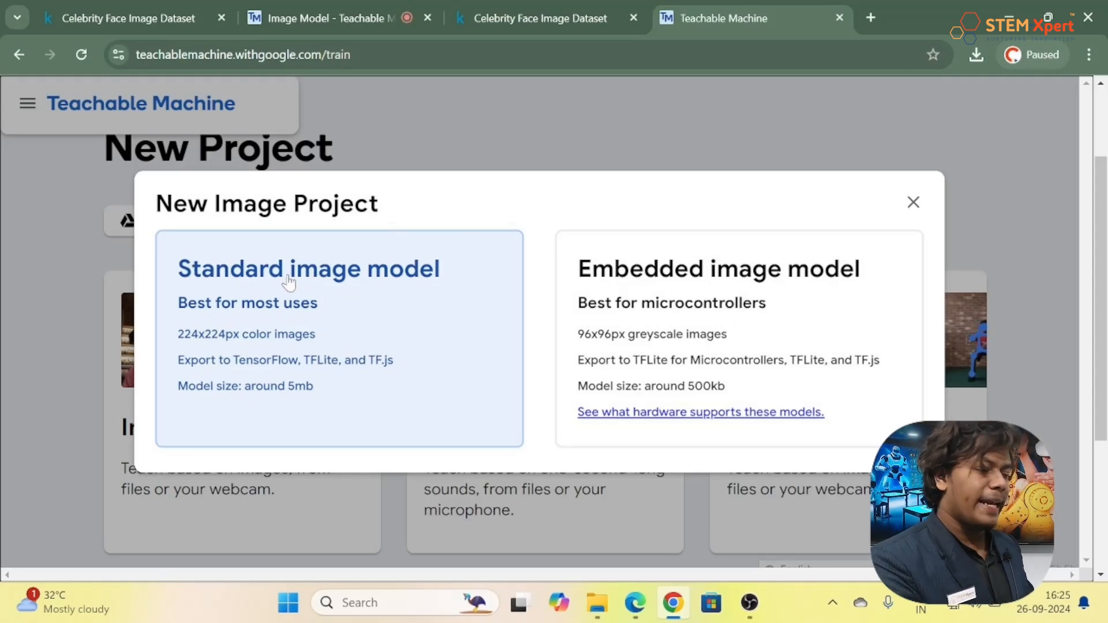
left_click(325, 281)
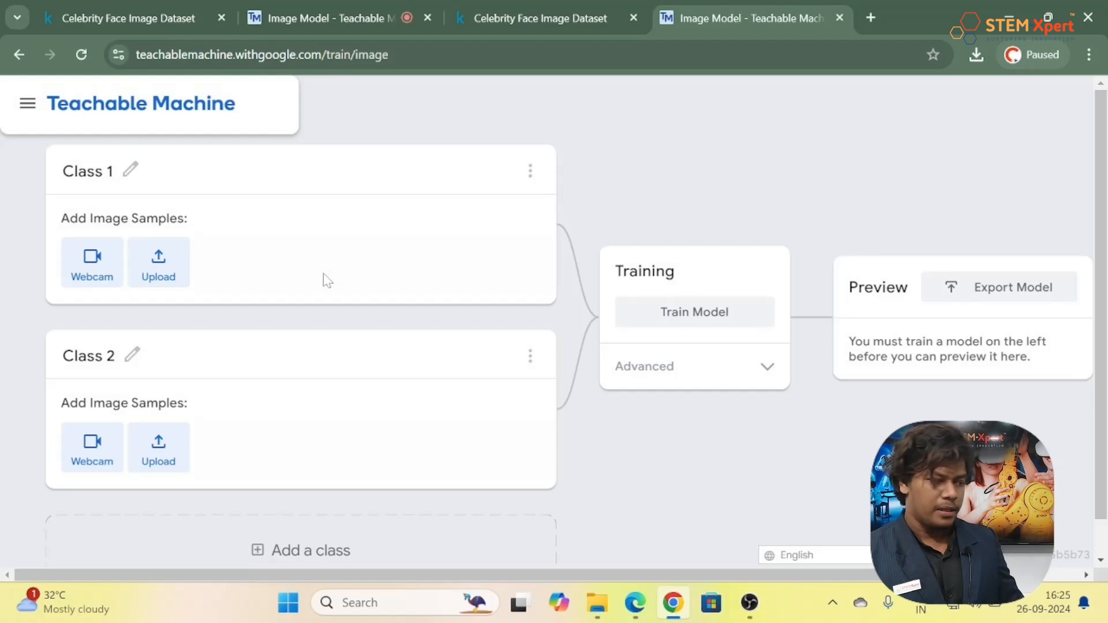
- Rename Class 1 as RDJ and Class 2 as TOM CRUISE
left_click(109, 173)
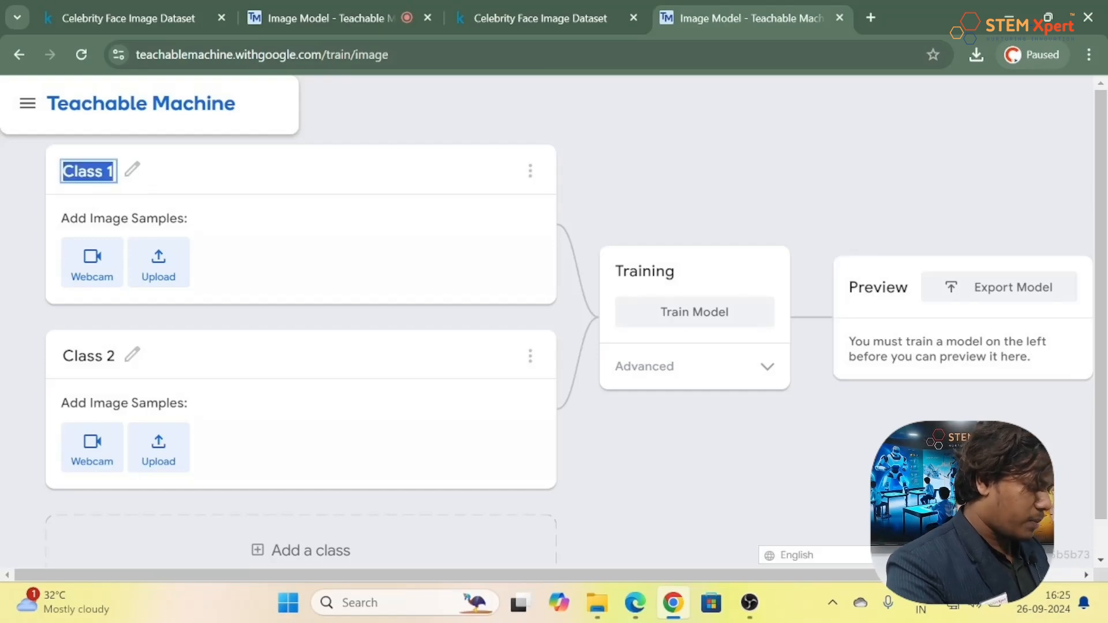
type("rd")
key("BackSpace")
key("BackSpace")
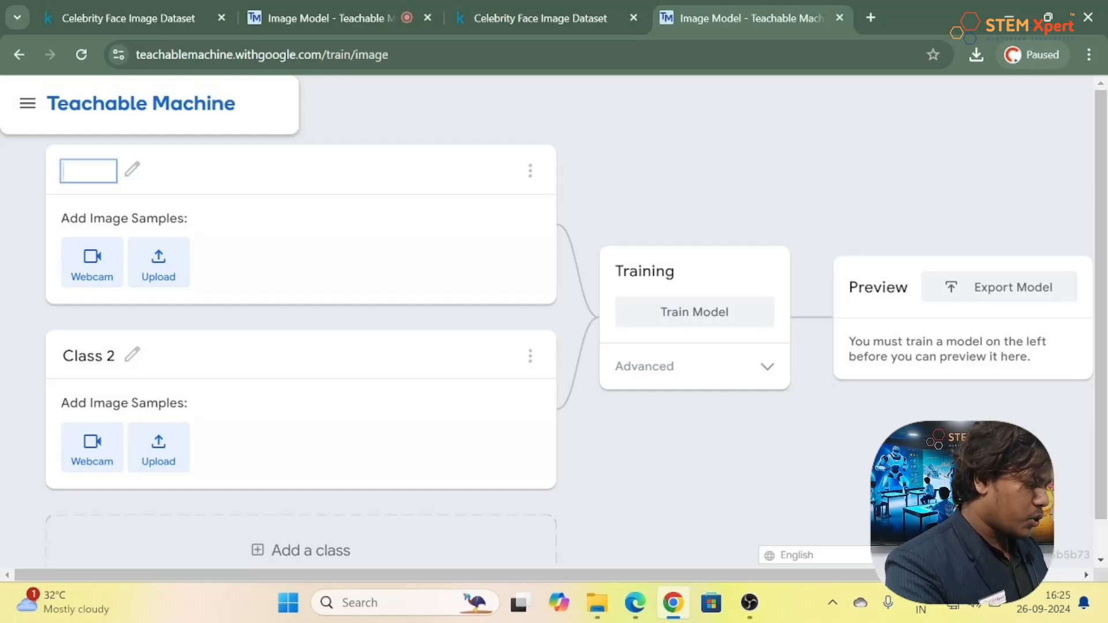
type("RDJ")
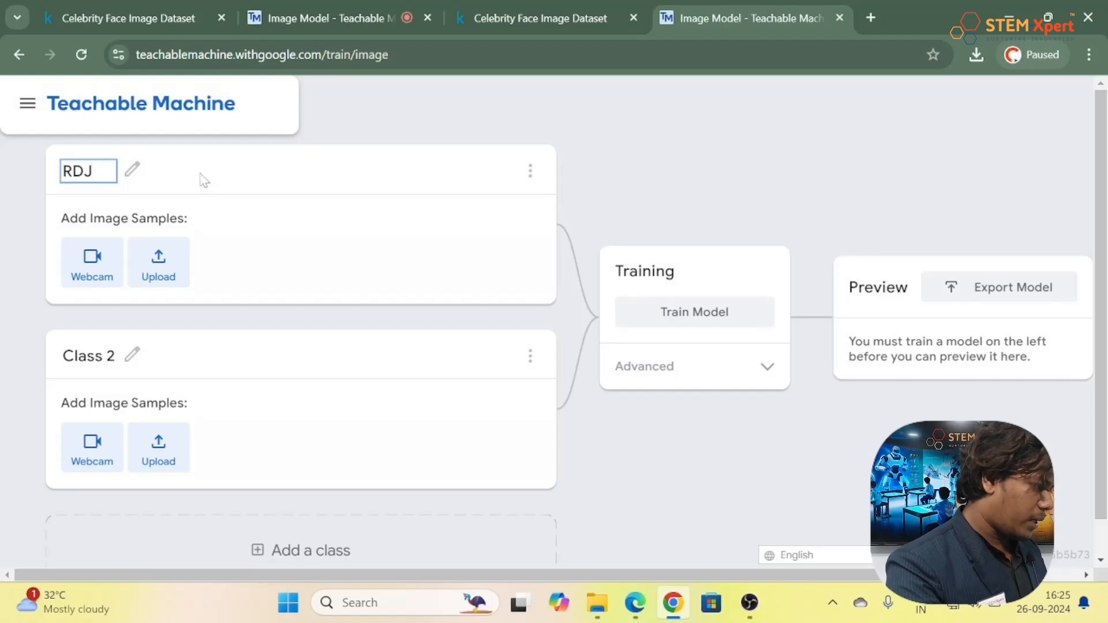
left_click(109, 359)
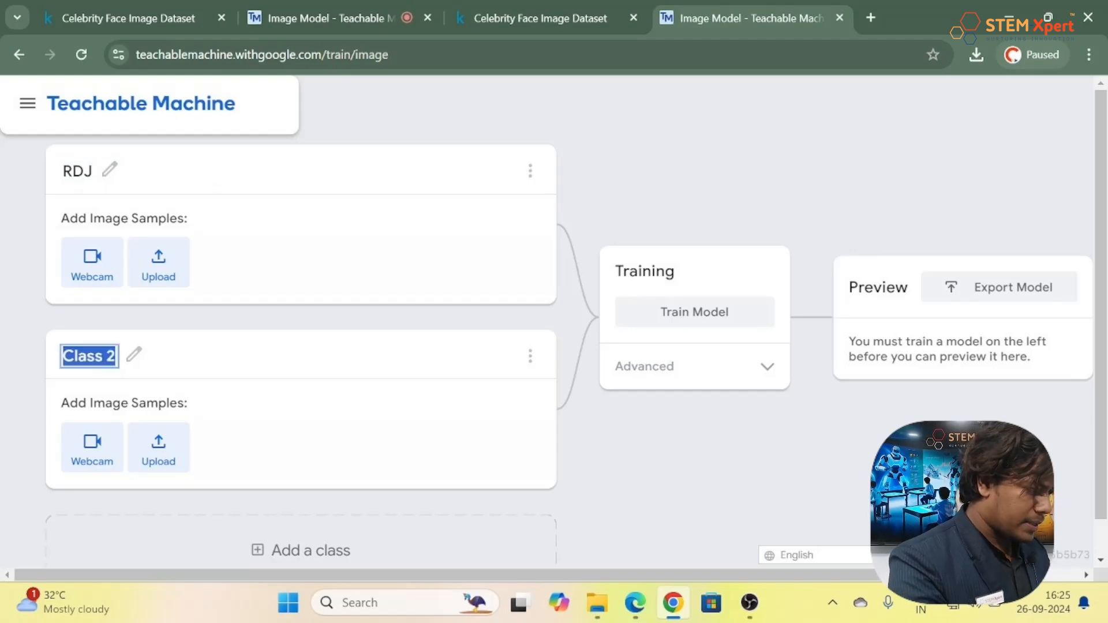
type("TOM")
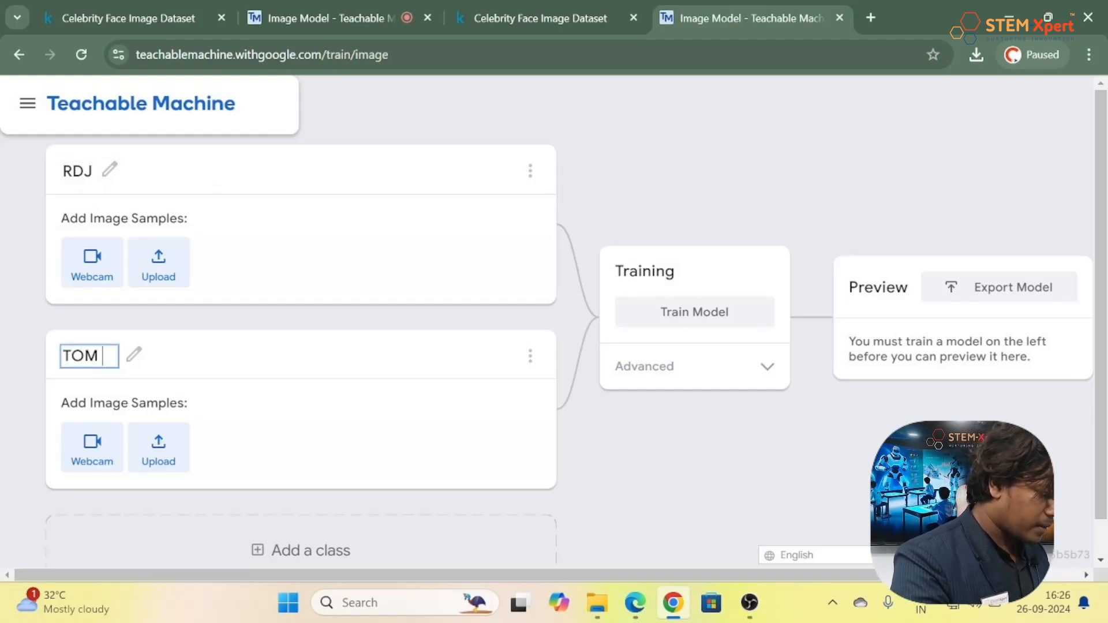
type(" CRUISE")
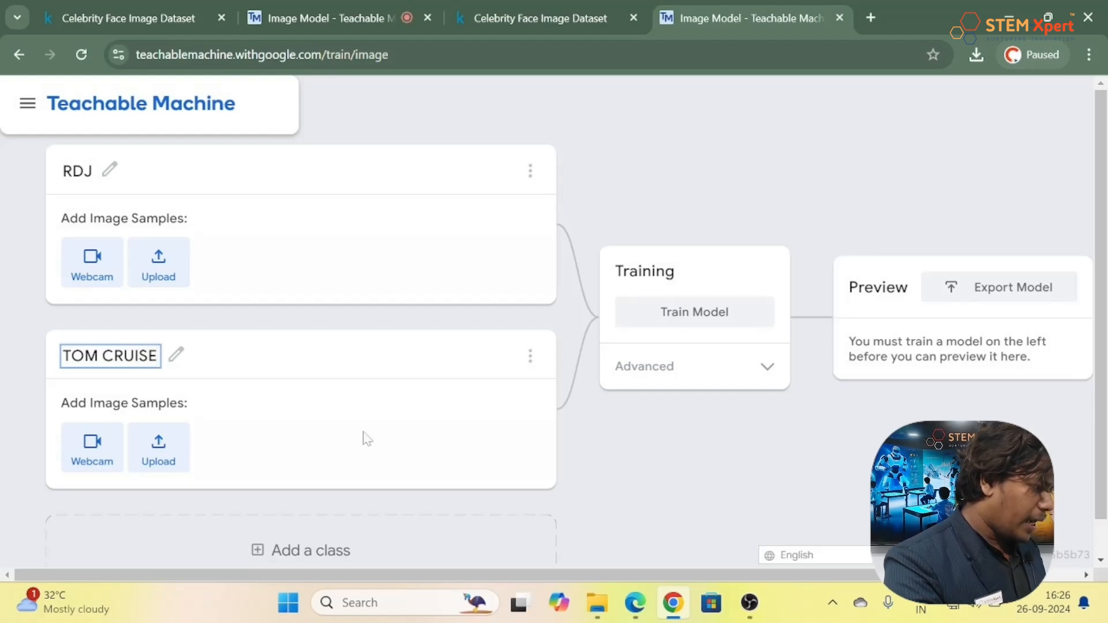
- Add a third class to the image model and name it WILL SMITH
scroll(368, 439, "down", 1)
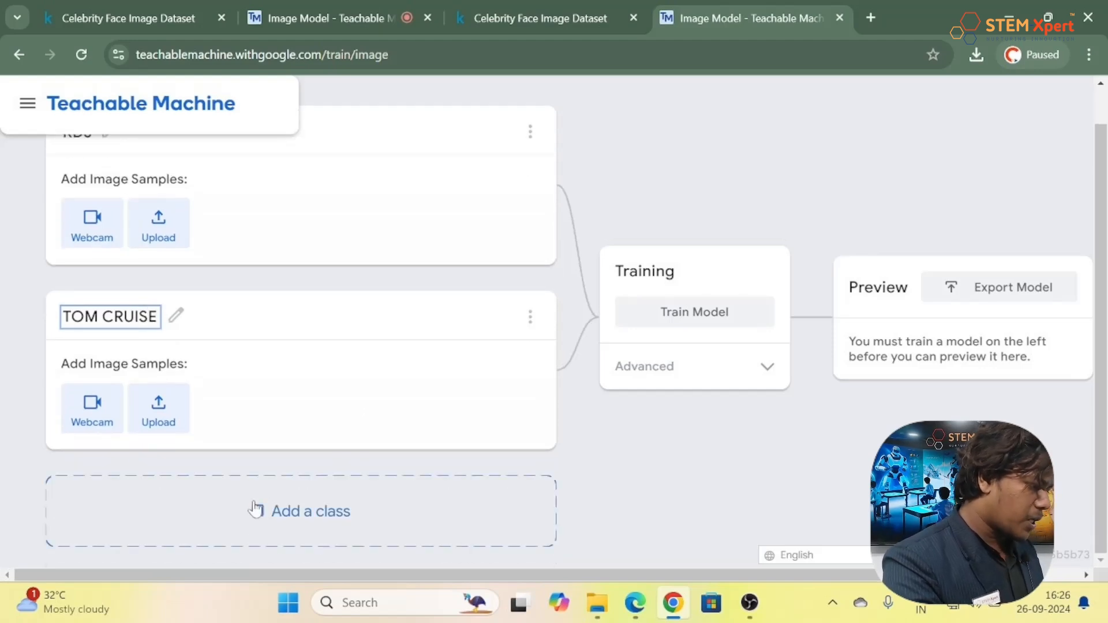
left_click(341, 510)
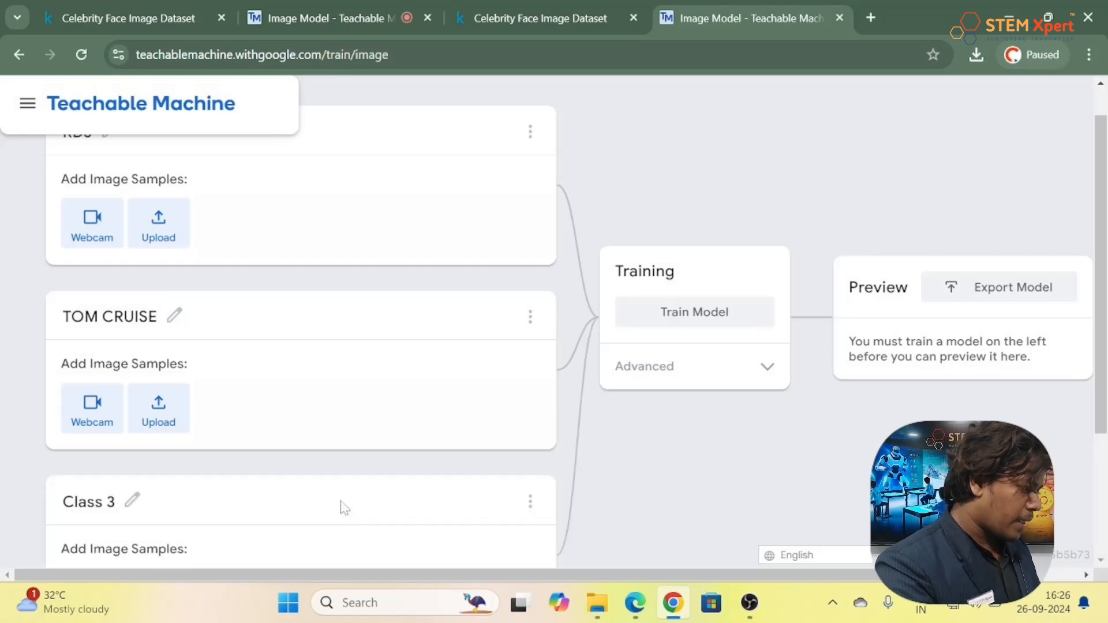
left_click(109, 502)
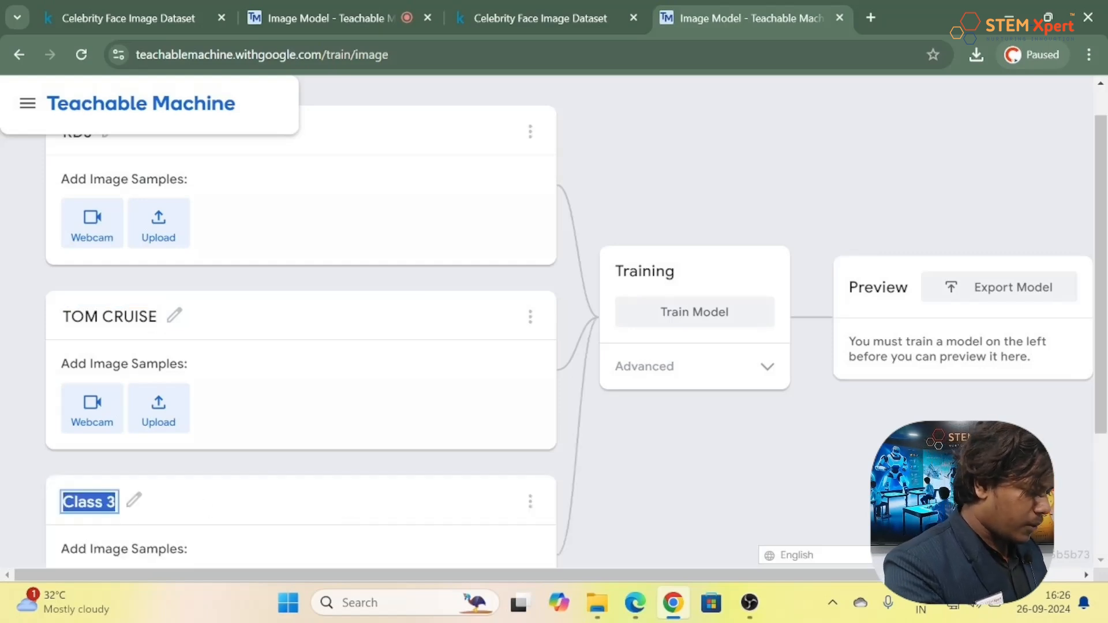
type("S")
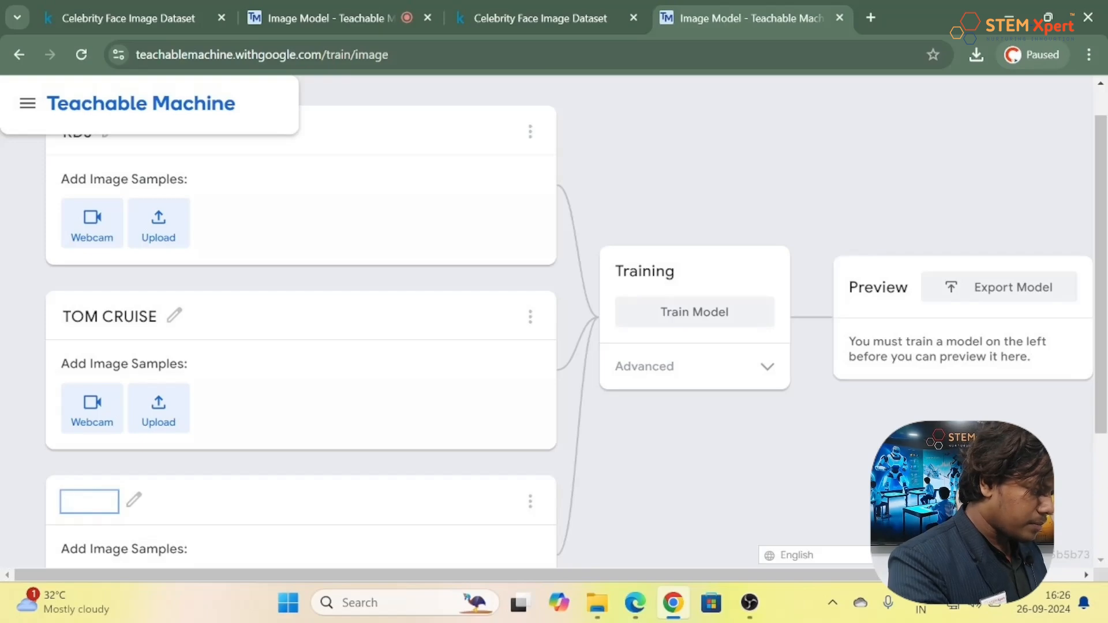
type("WILL SMITH")
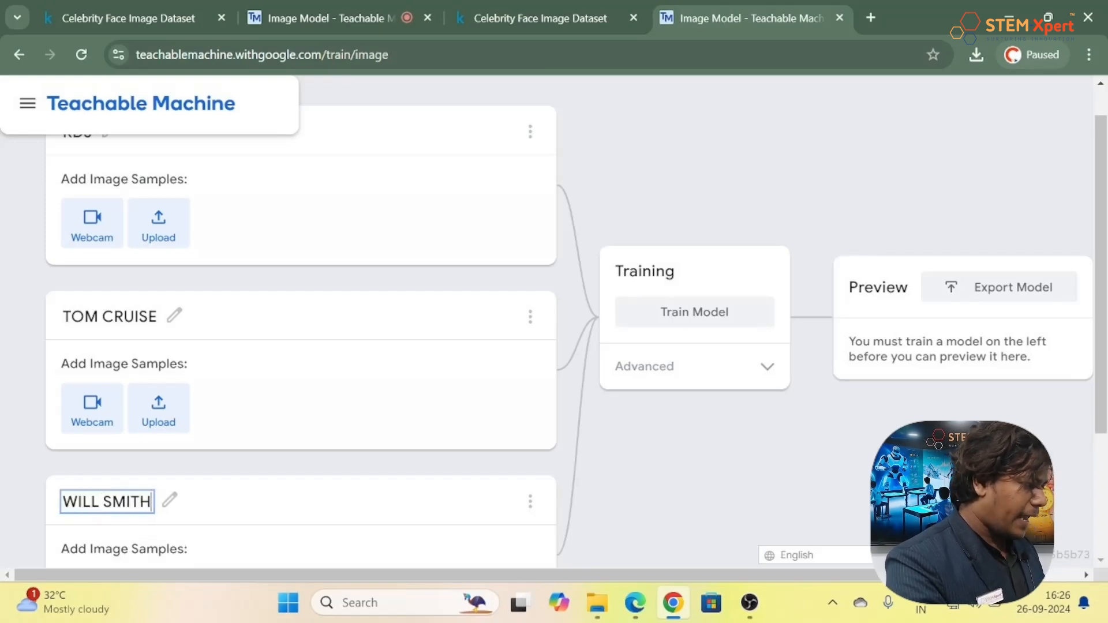
- Add a fourth class below WILL SMITH and name it JOHNNY DEPP
scroll(111, 511, "down", 3)
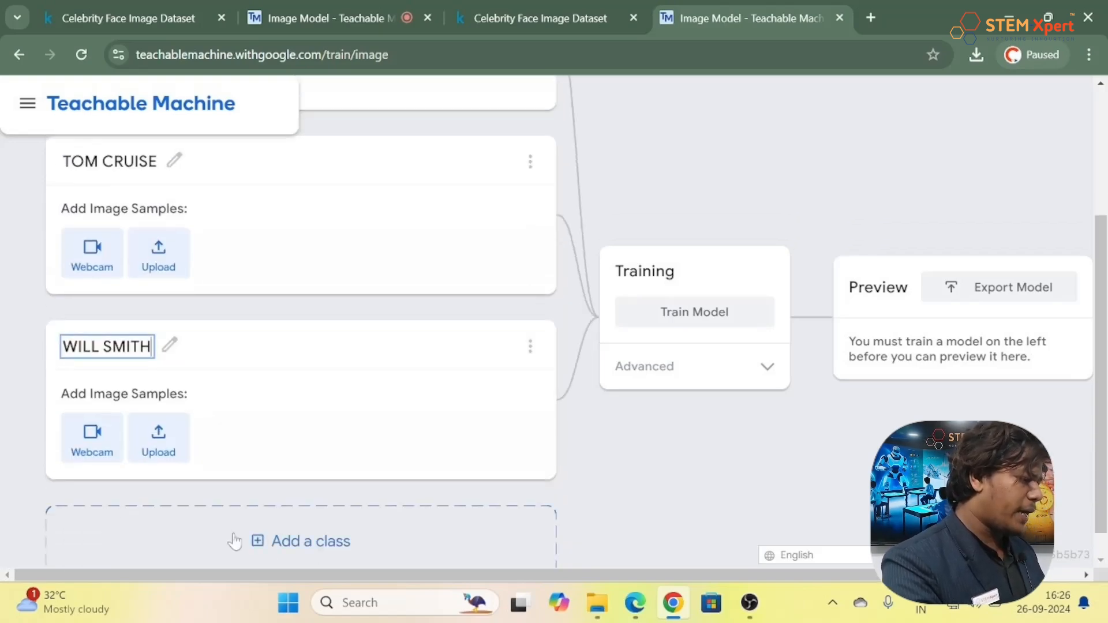
scroll(294, 545, "down", 1)
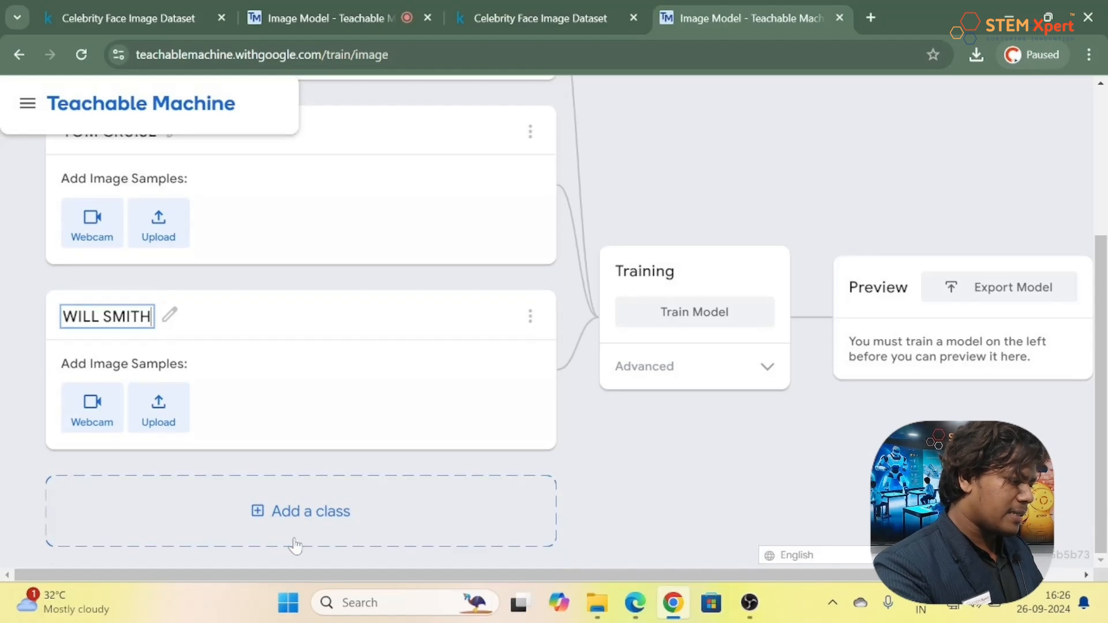
left_click(321, 528)
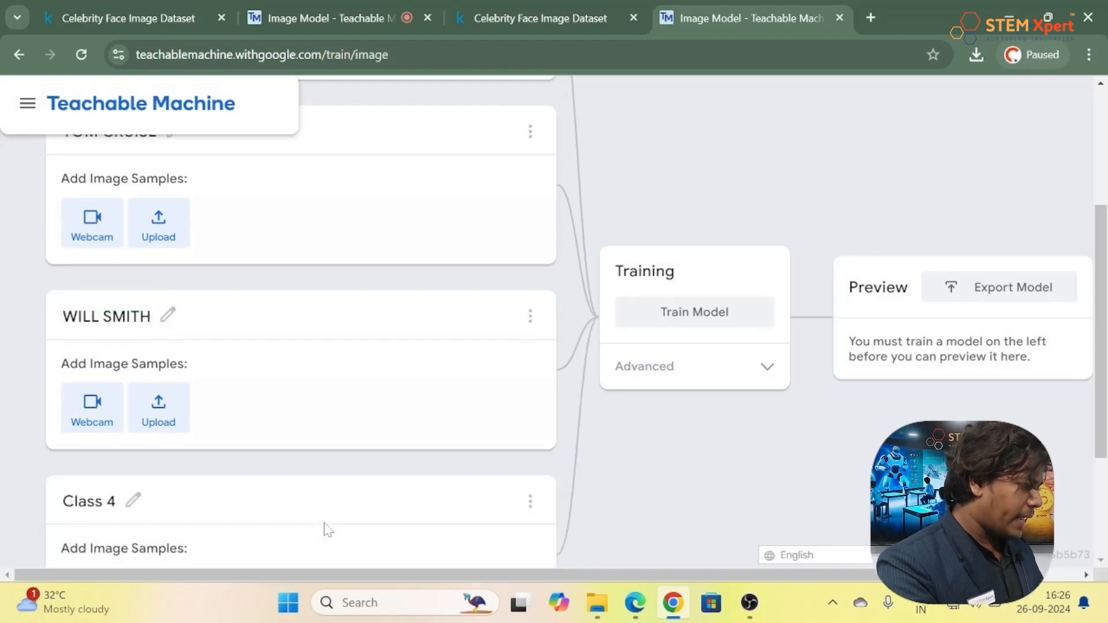
left_click(108, 503)
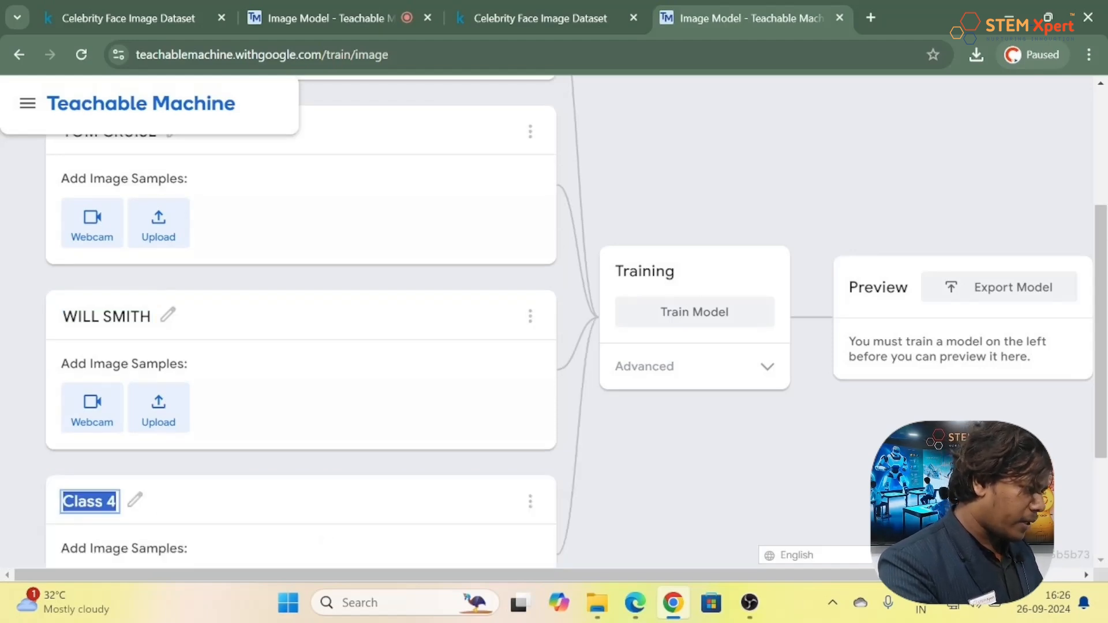
type("J")
type("JOH")
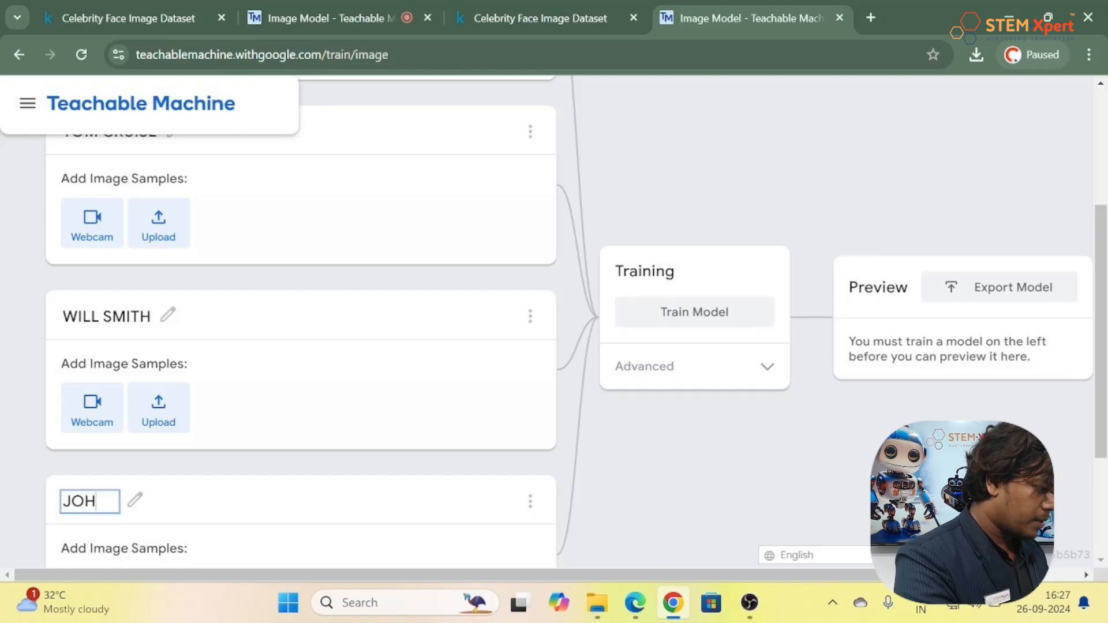
type("NNY")
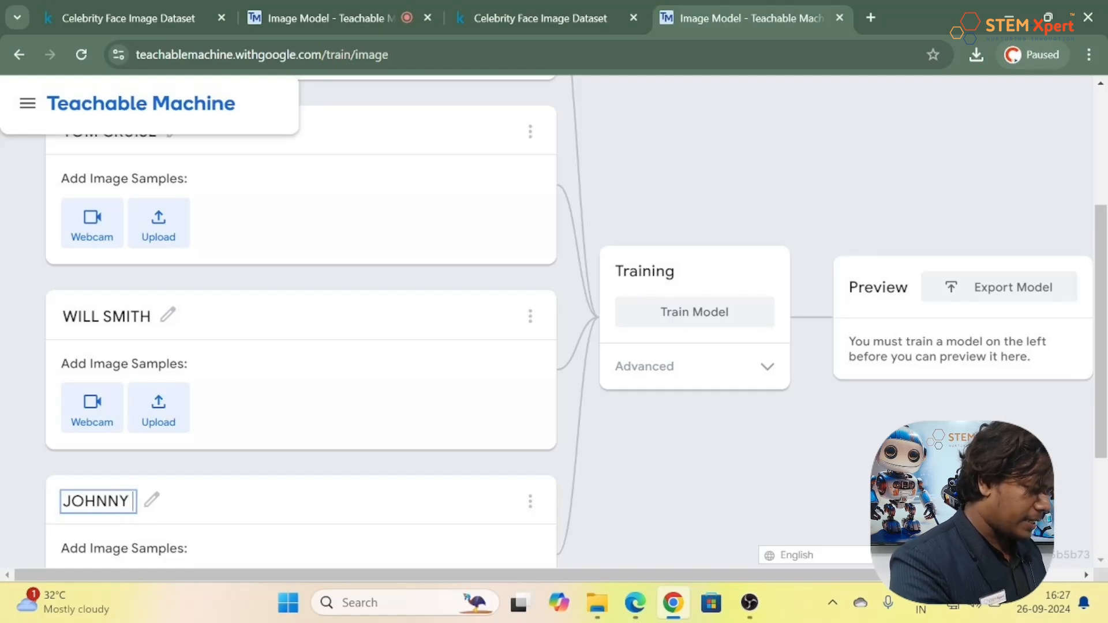
type(" DEPP")
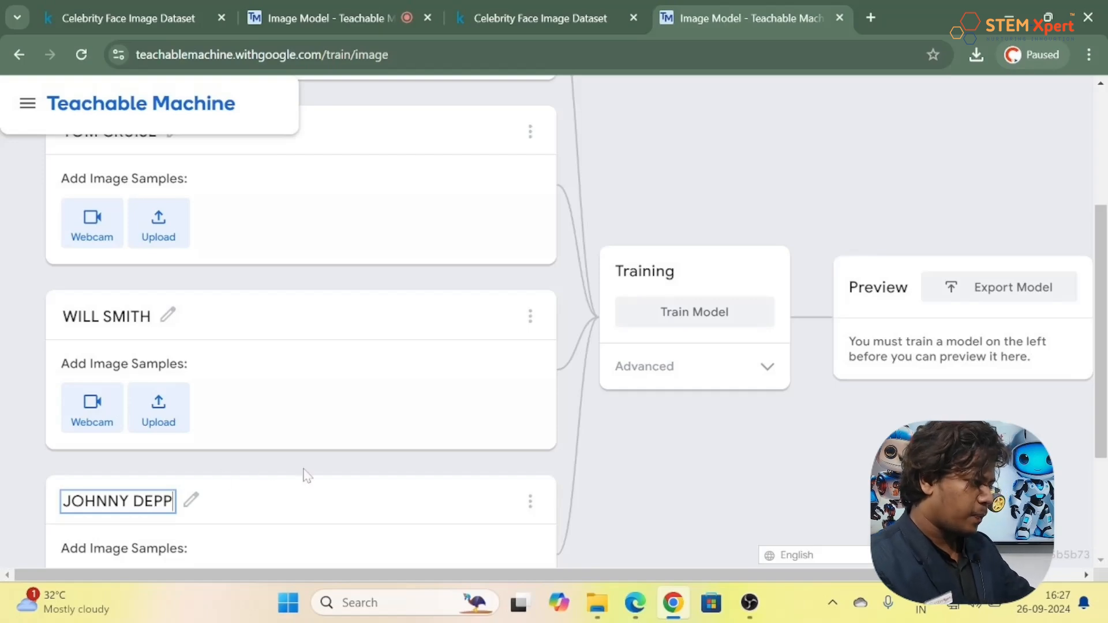
scroll(306, 474, "down", 3)
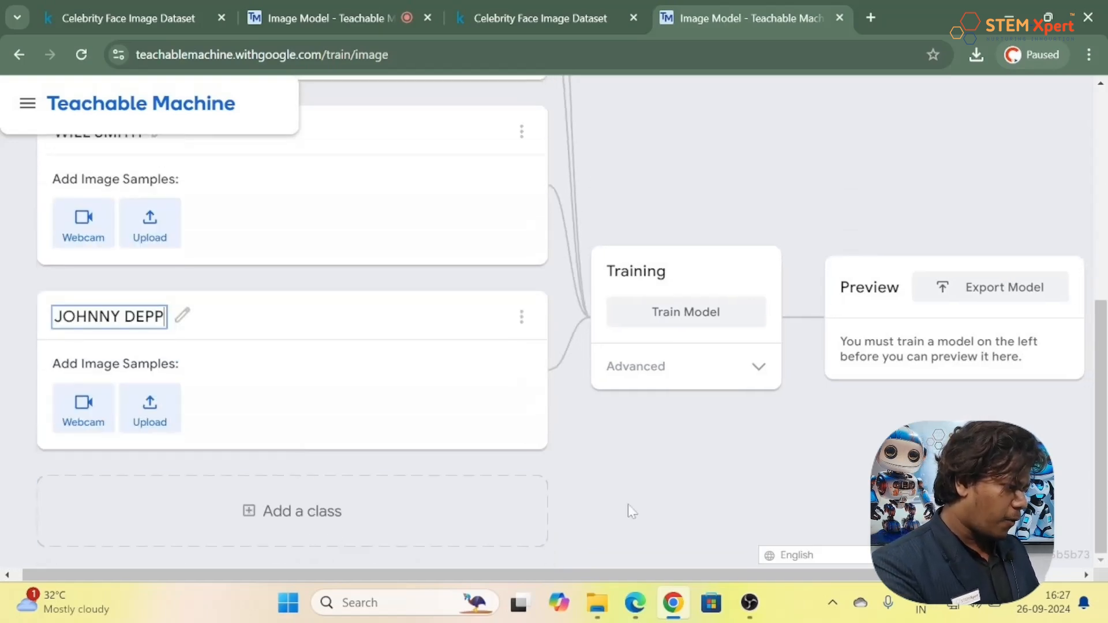
left_click(657, 493)
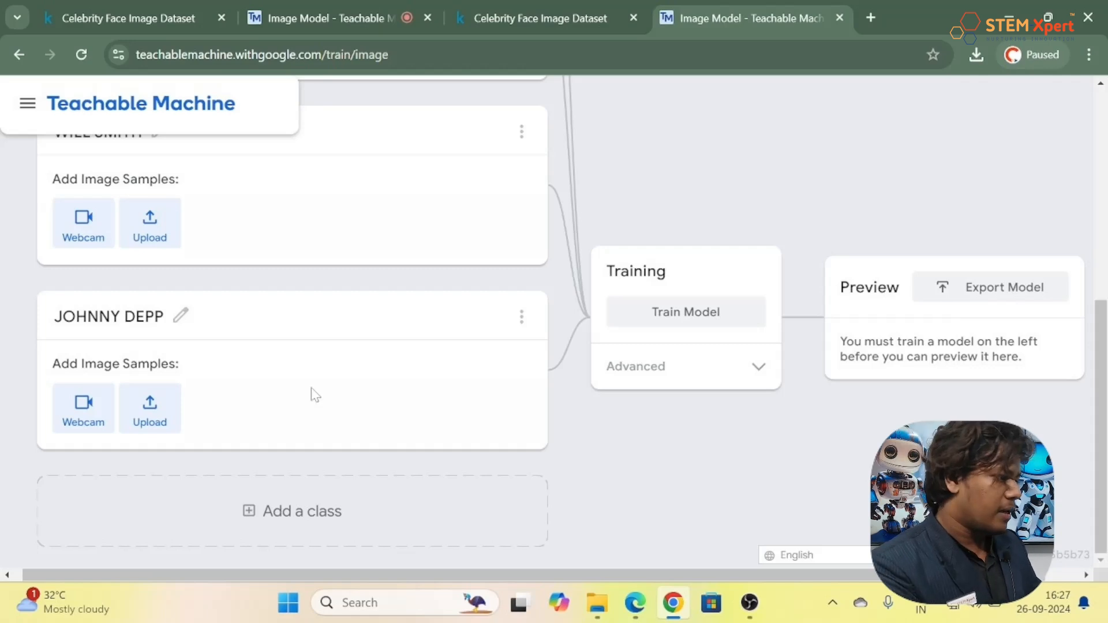
- Upload all images from the Robert Downey Jr folder of the Celebrity Faces Dataset as samples for the RDJ class
scroll(311, 395, "up", 7)
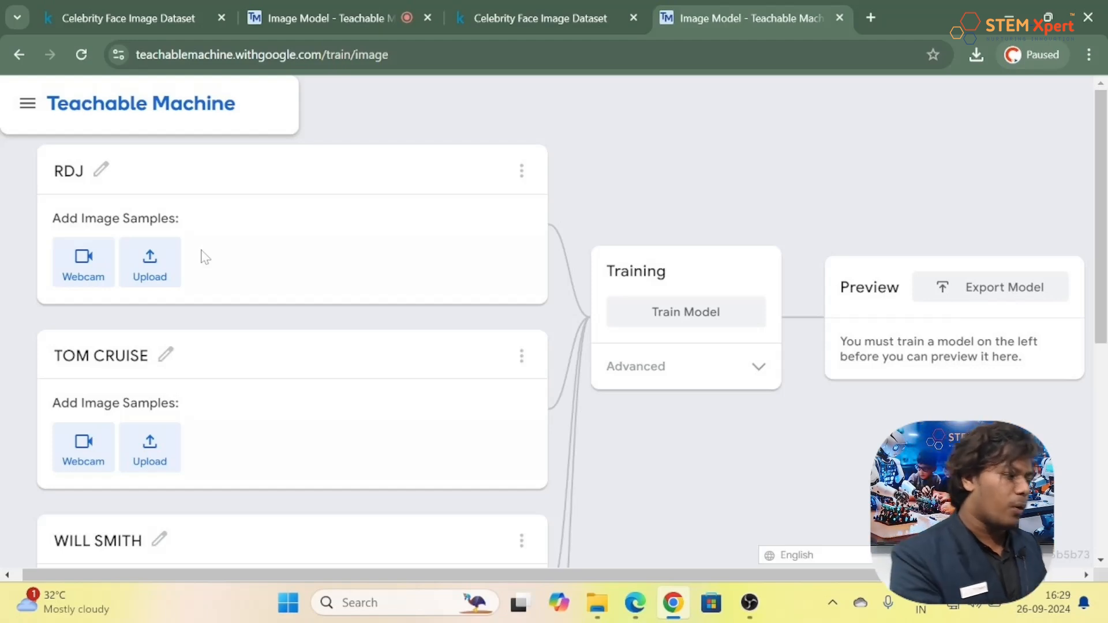
left_click(143, 262)
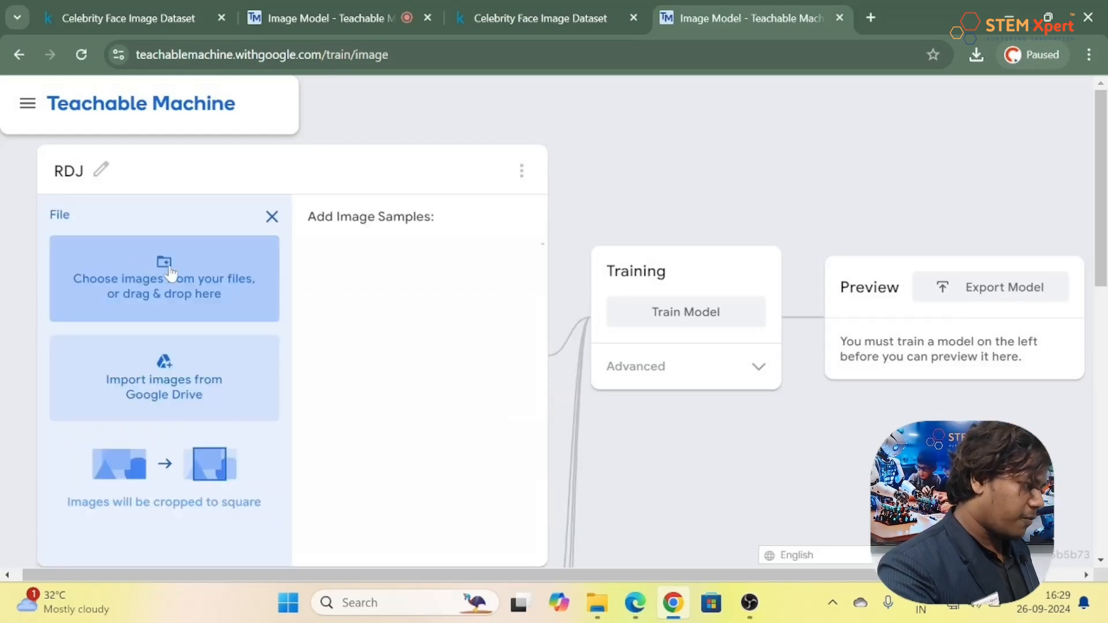
left_click(212, 271)
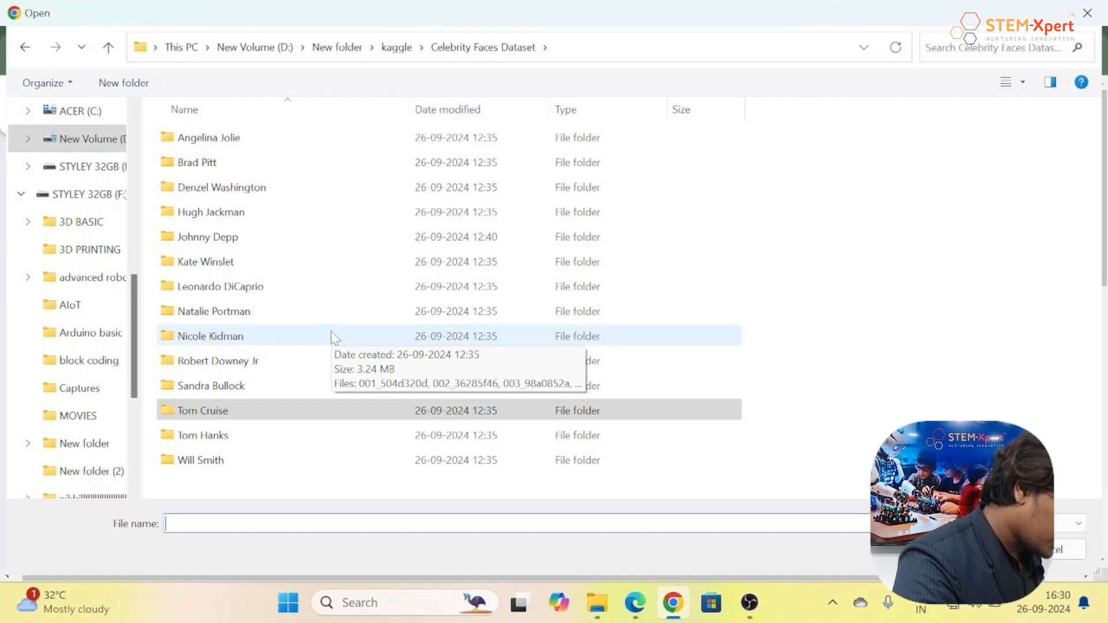
double_click(250, 368)
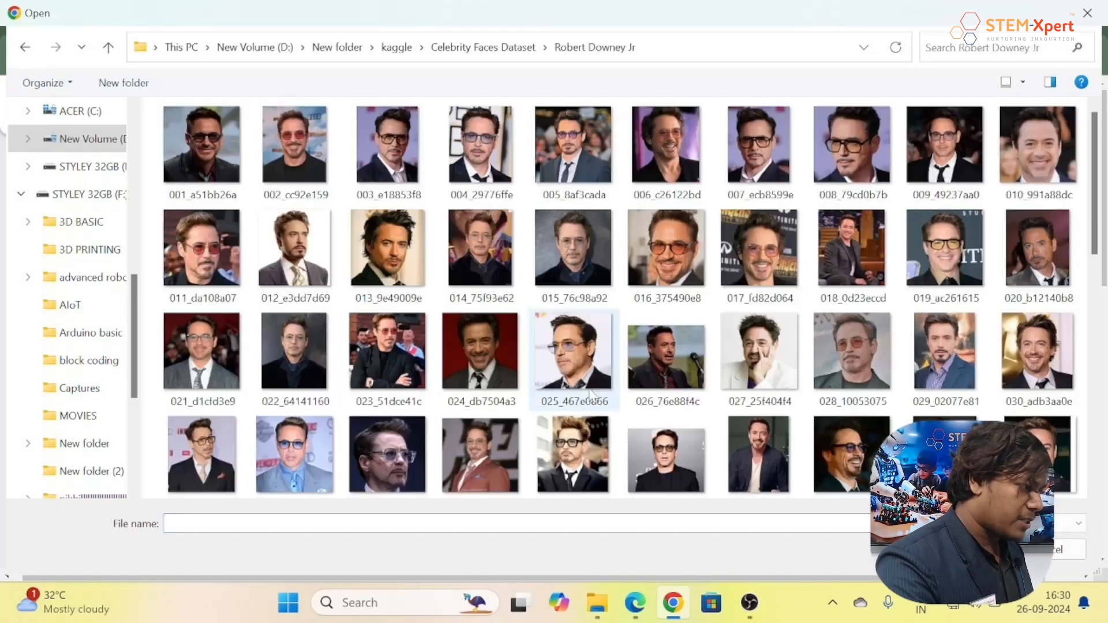
scroll(589, 394, "down", 5)
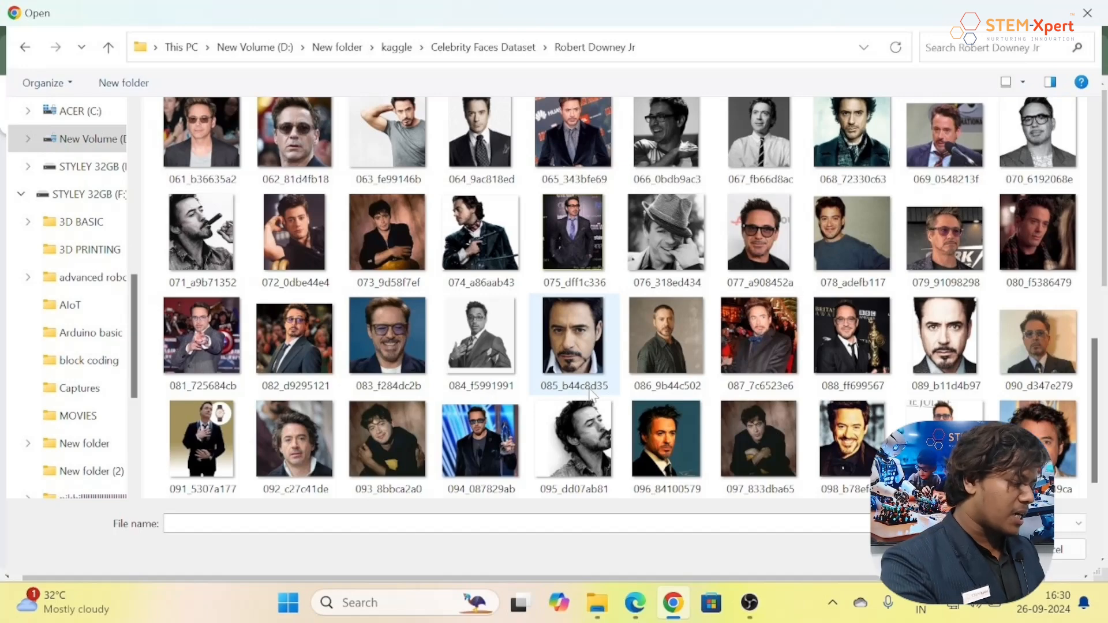
key("ctrl+a")
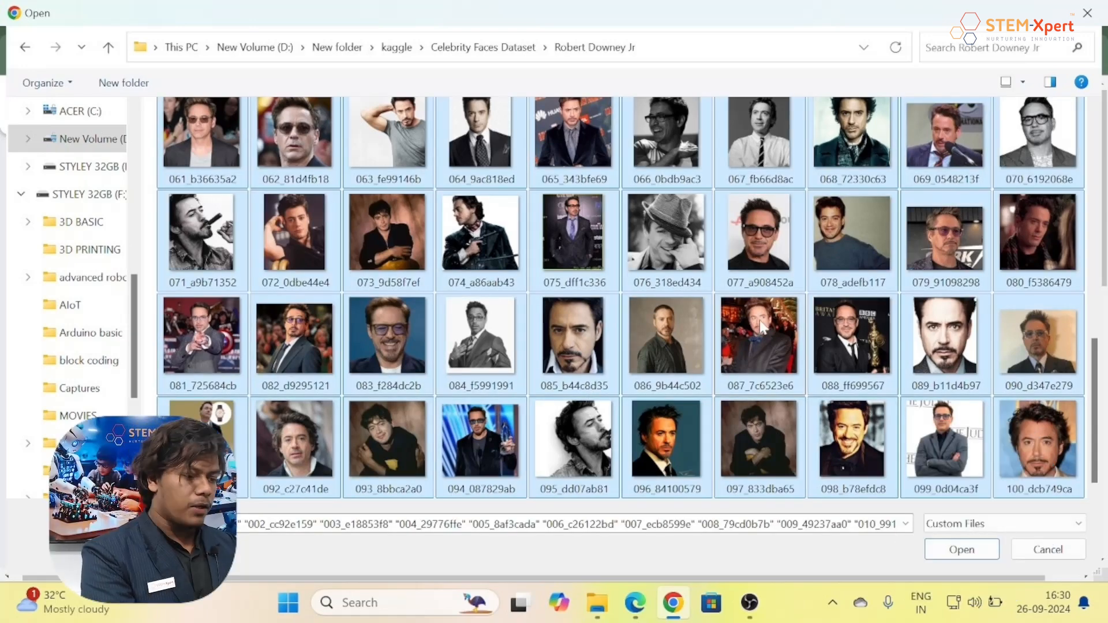
left_click(940, 548)
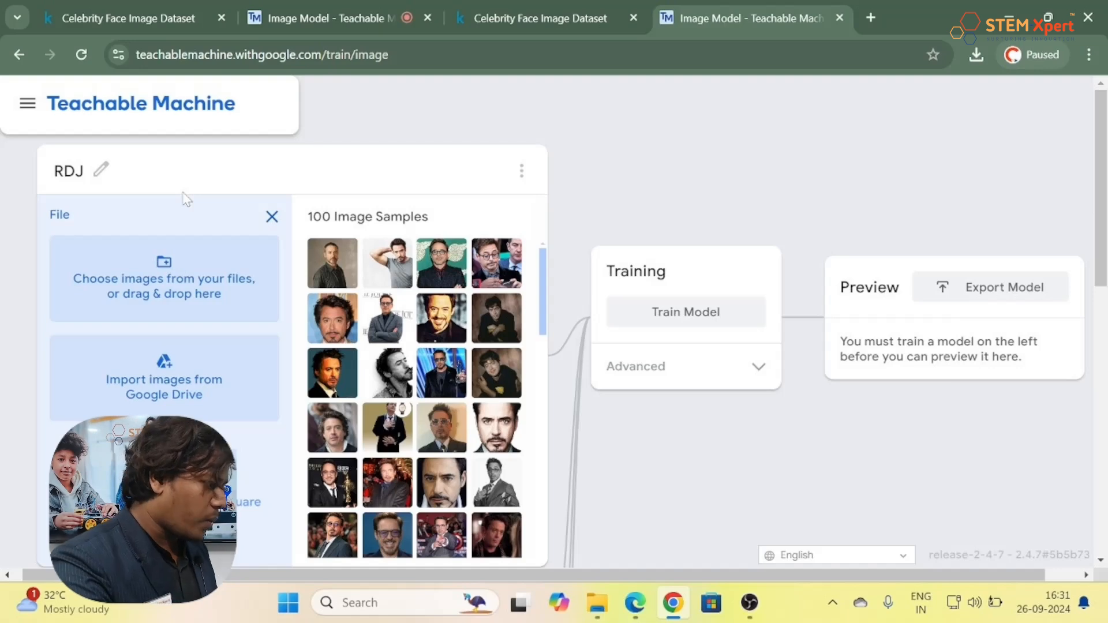
- Upload all images from the dataset's Tom Cruise folder as samples for the TOM CRUISE class
scroll(186, 199, "down", 5)
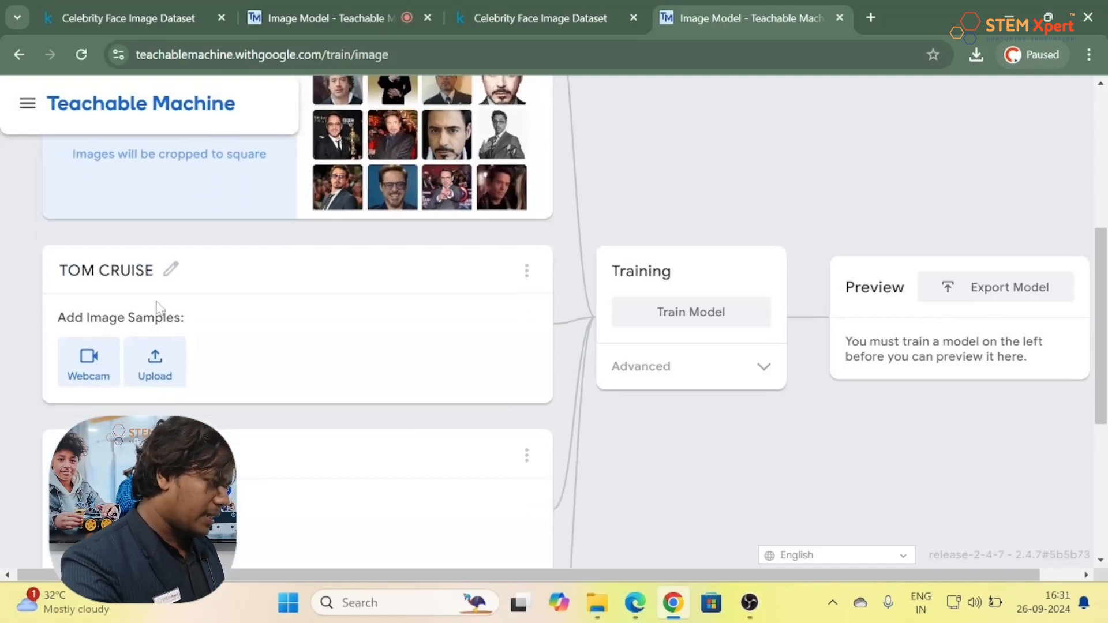
left_click(155, 363)
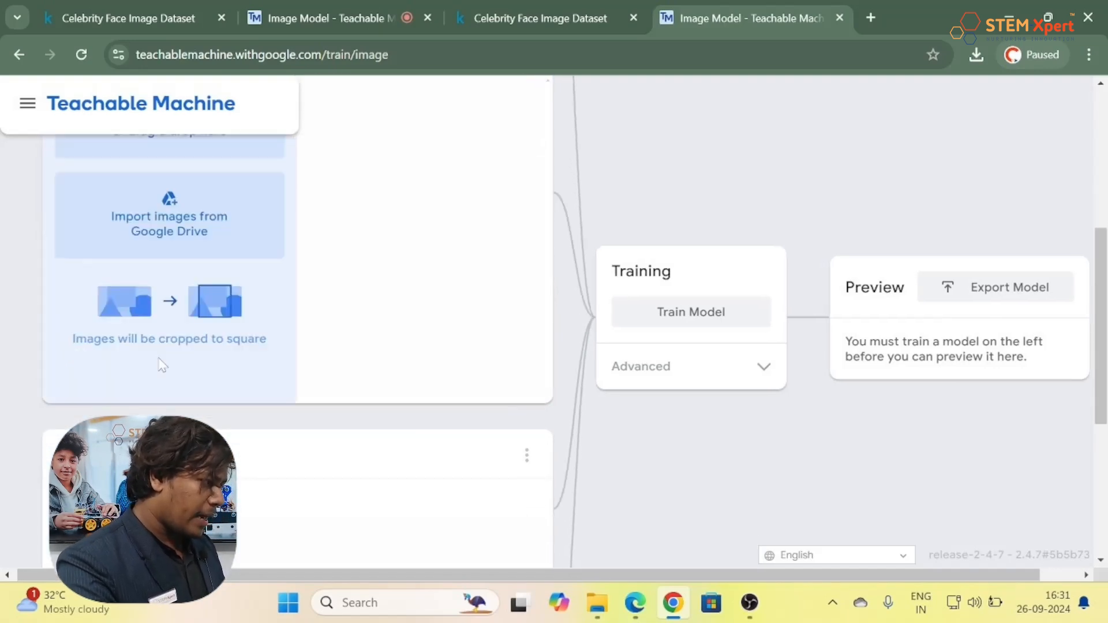
scroll(243, 242, "up", 3)
left_click(177, 258)
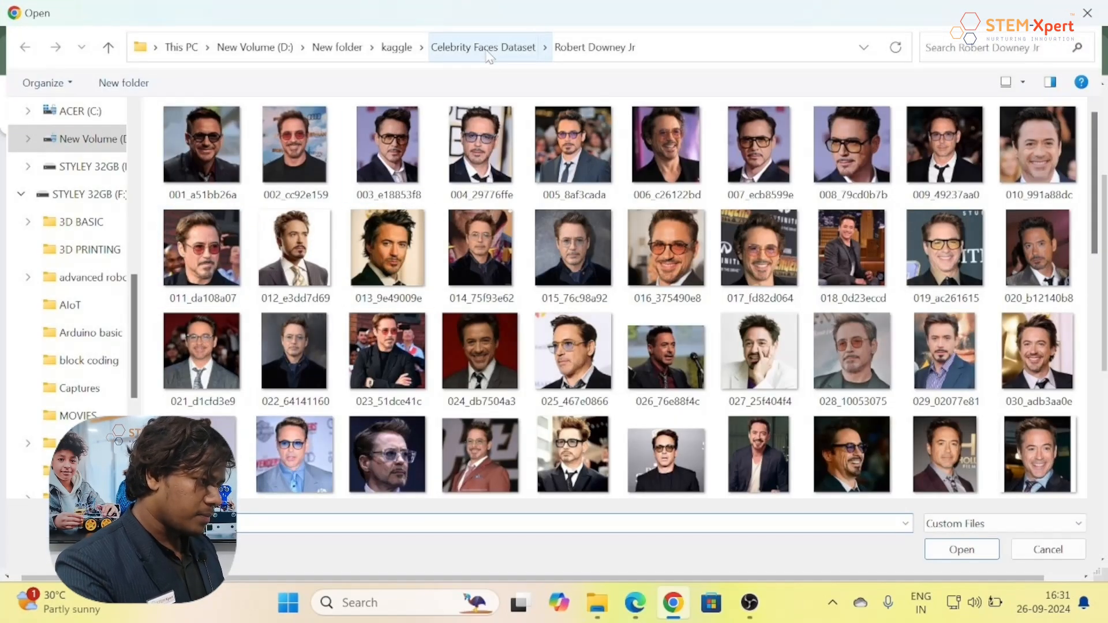
left_click(486, 51)
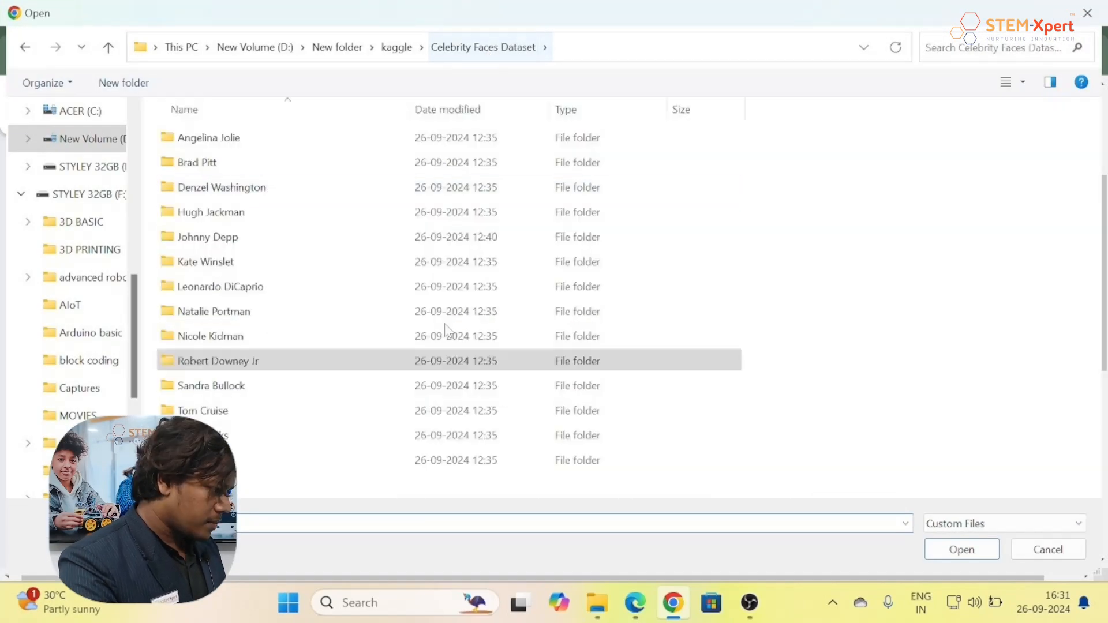
double_click(262, 416)
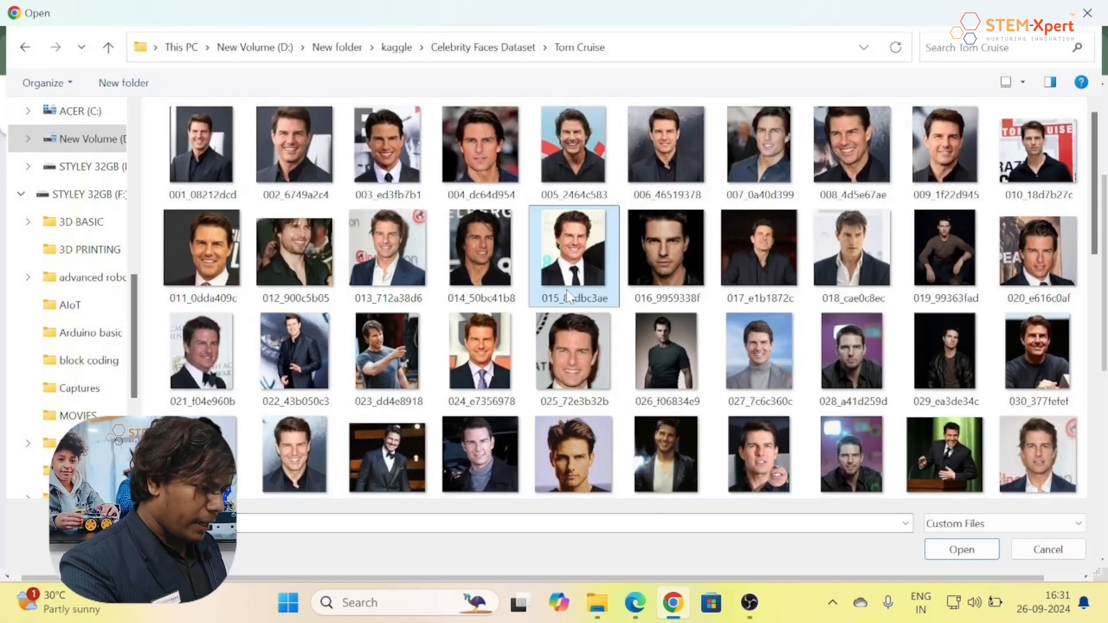
key("ctrl+a")
left_click(974, 555)
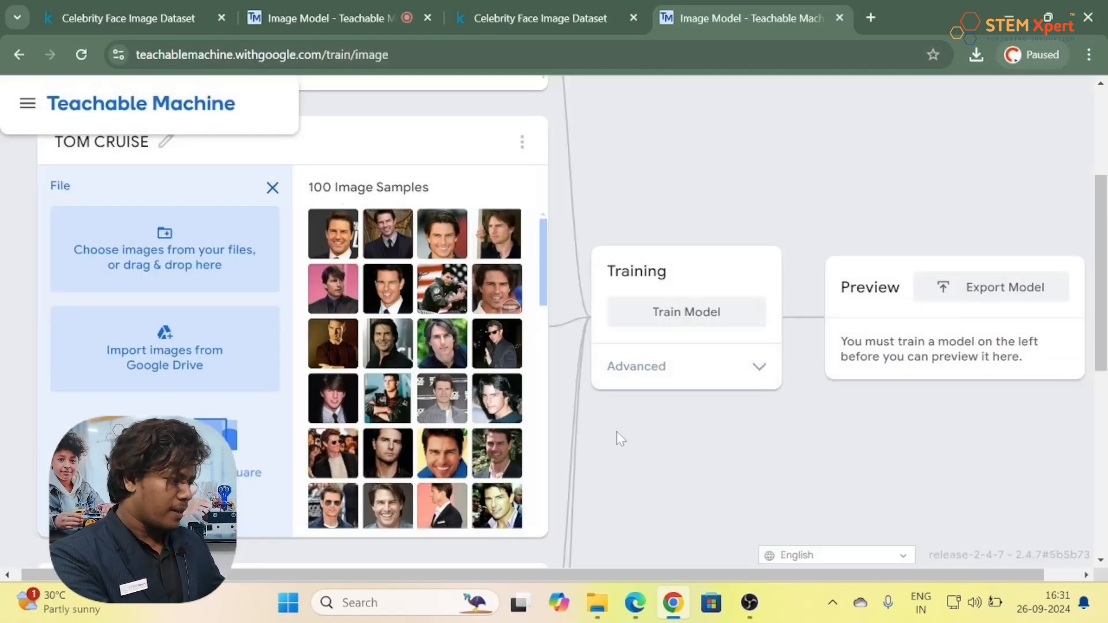
- Upload all images from the dataset's Will Smith folder as samples for the WILL SMITH class
scroll(620, 448, "down", 2)
scroll(620, 448, "down", 4)
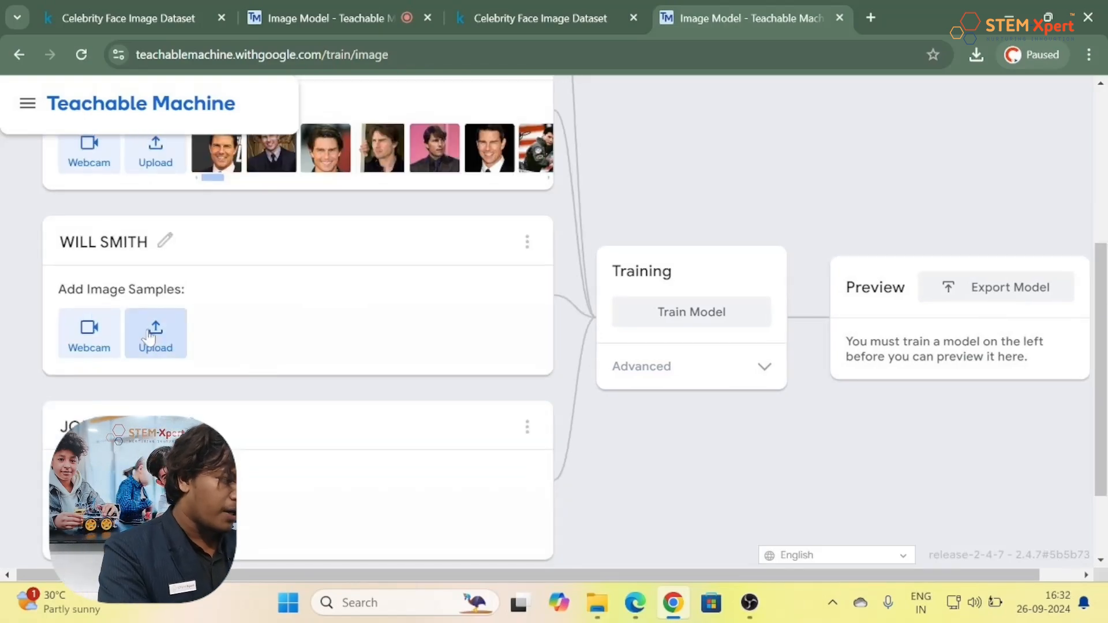
left_click(151, 335)
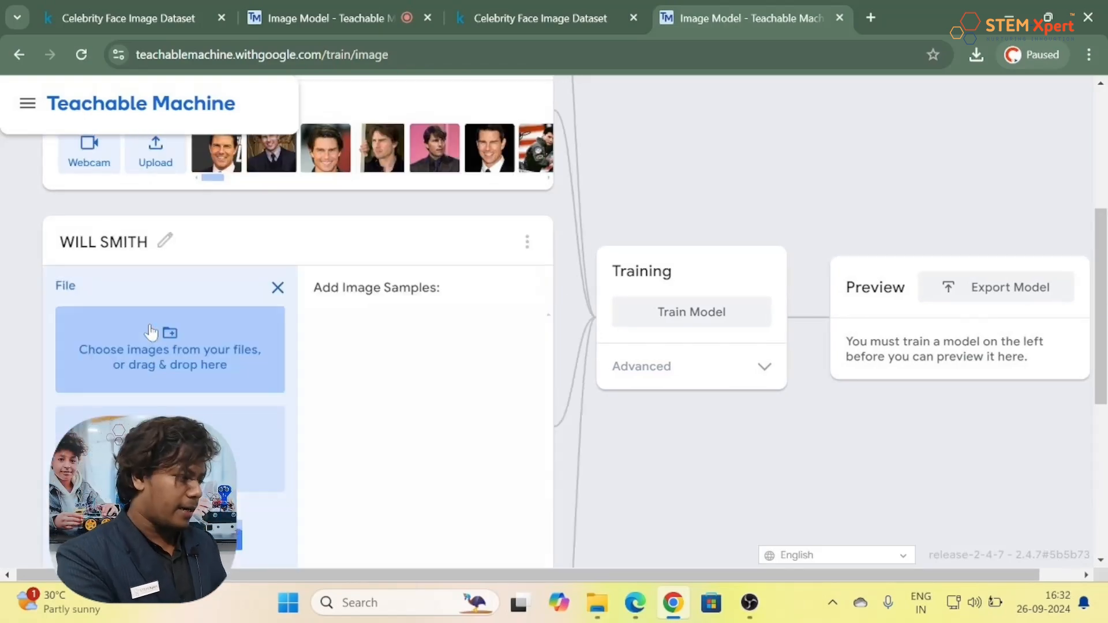
left_click(152, 333)
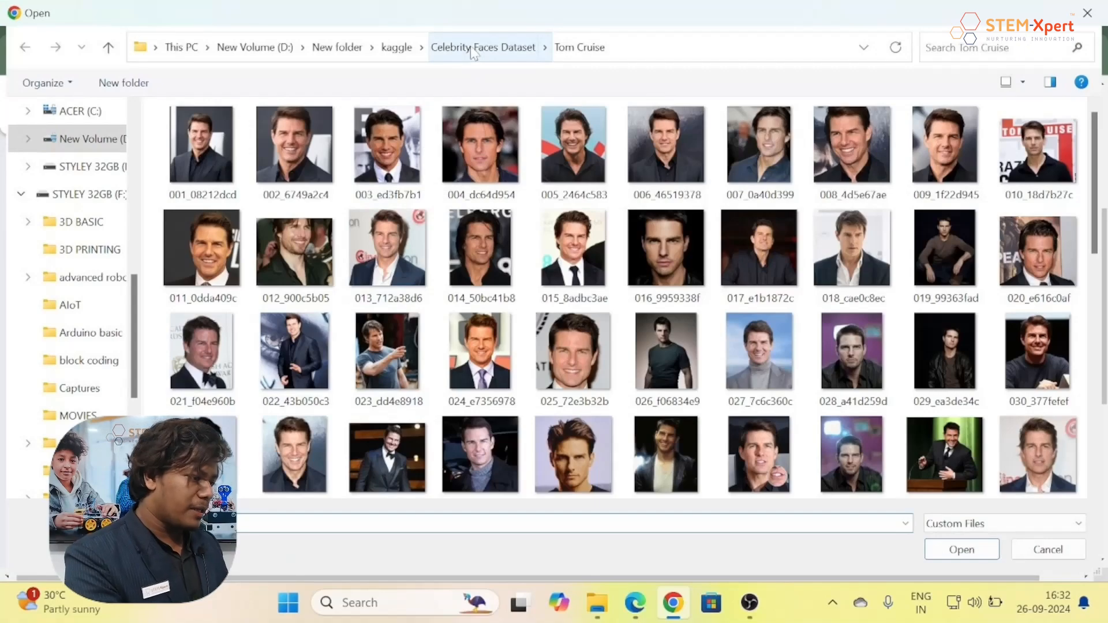
left_click(469, 46)
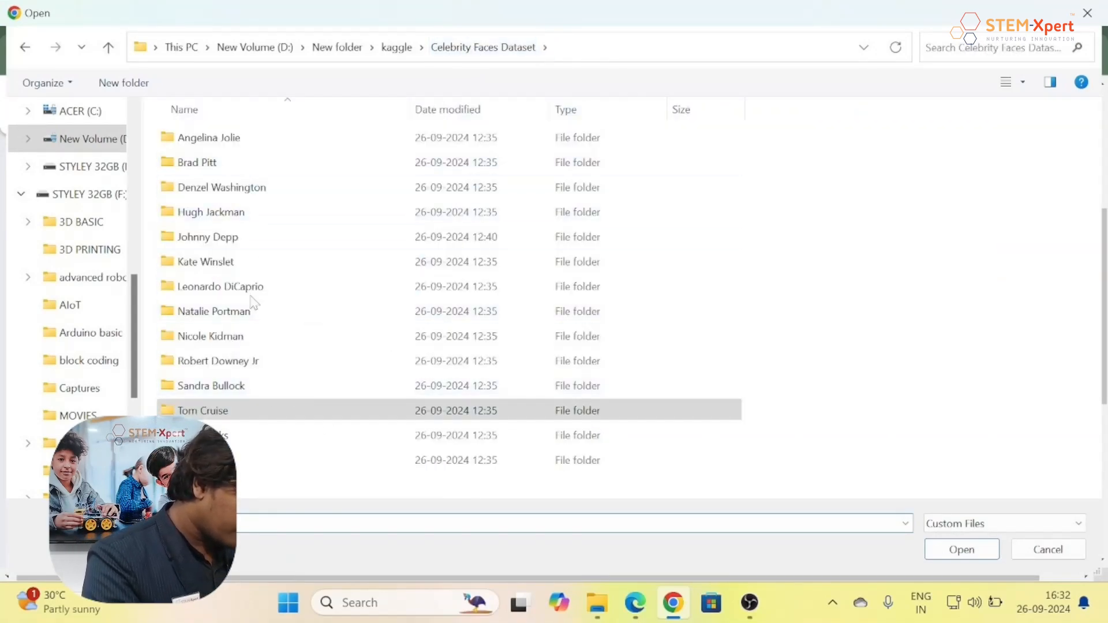
double_click(285, 460)
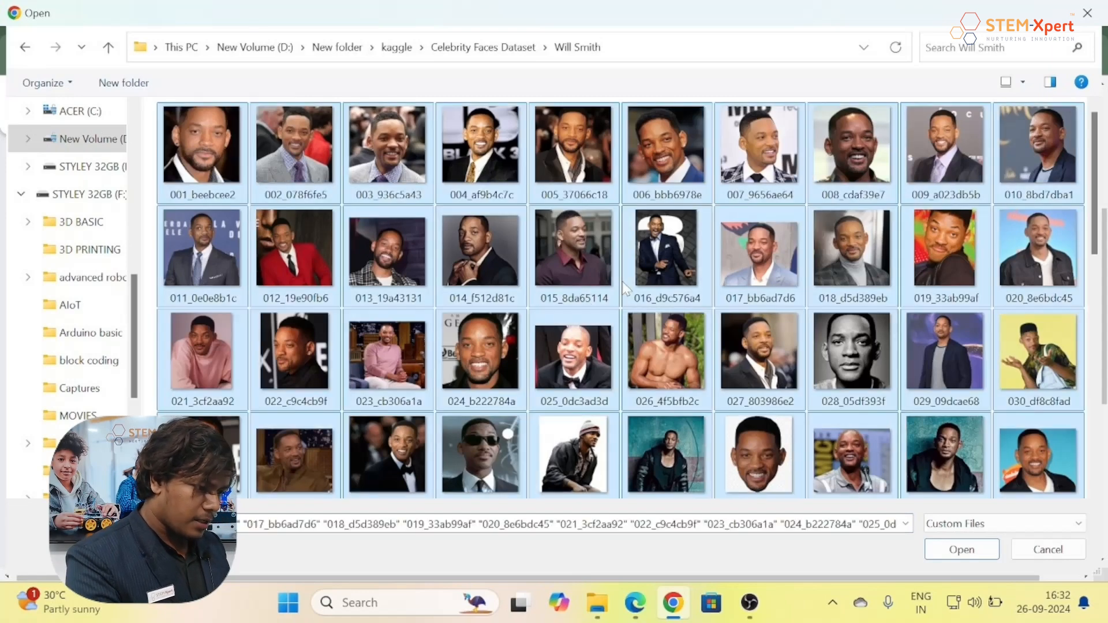
key("ctrl+a")
left_click(961, 549)
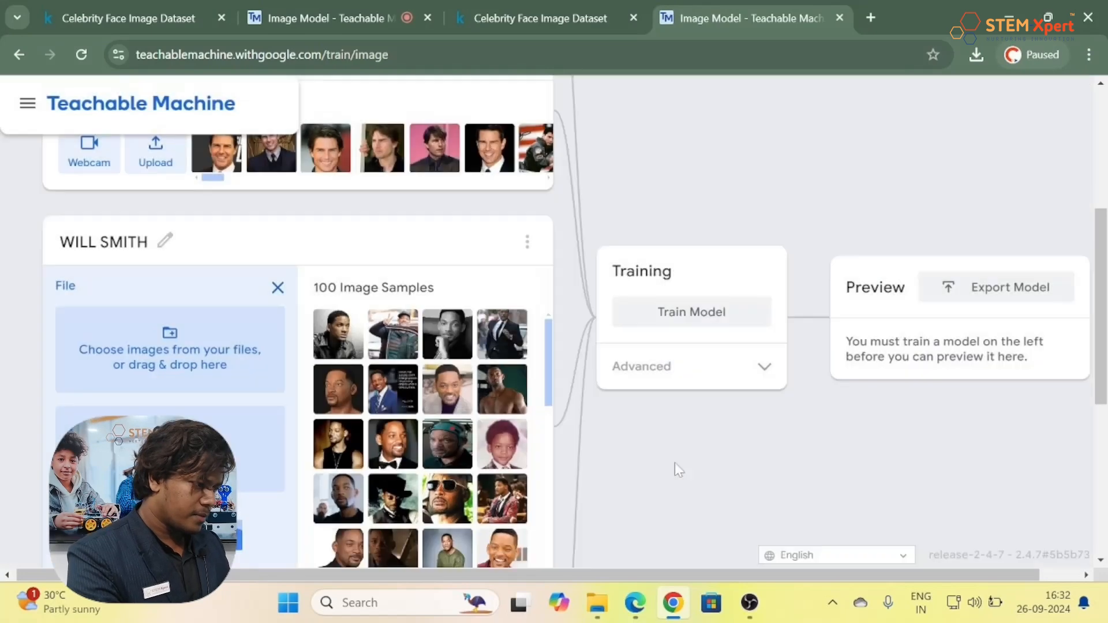
- Upload all images from the dataset's Johnny Depp folder as samples for the JOHNNY DEPP class
scroll(674, 462, "down", 5)
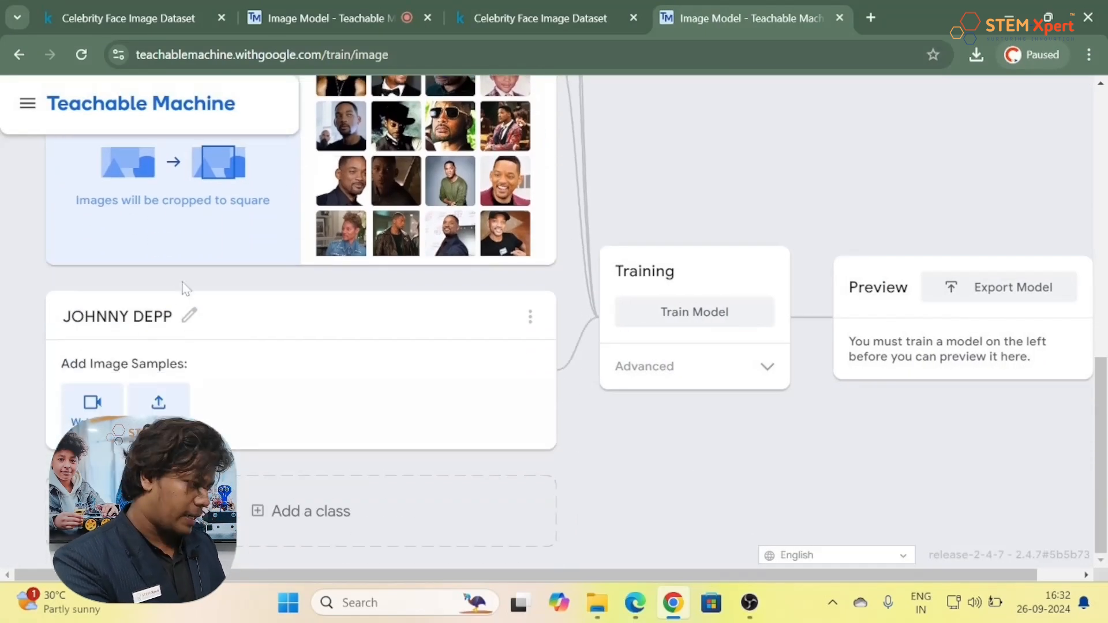
left_click(158, 407)
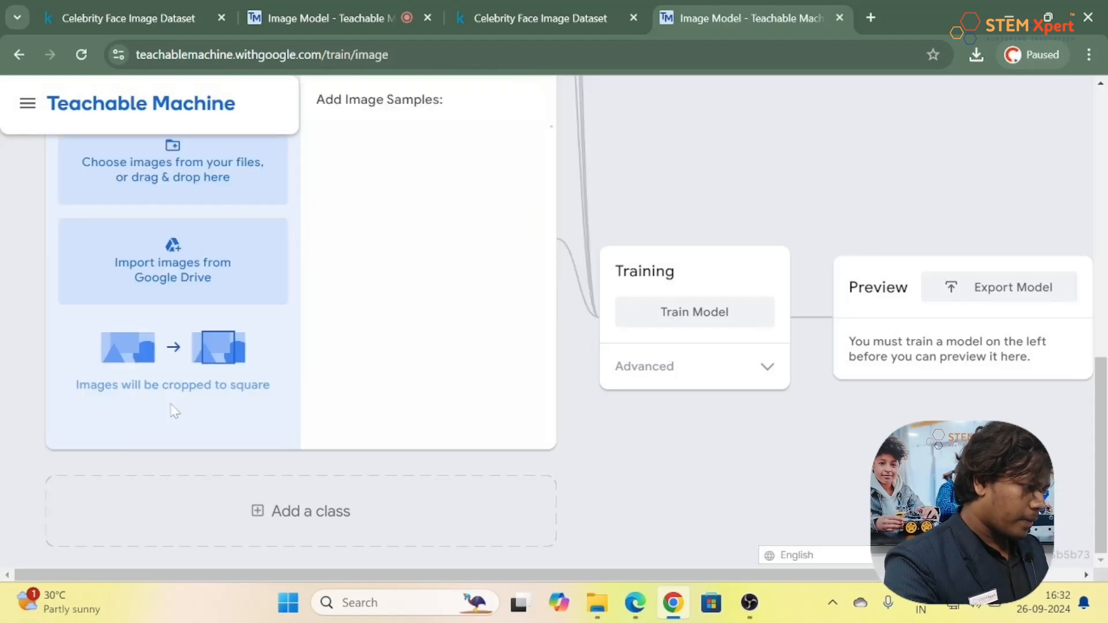
scroll(358, 277, "up", 1)
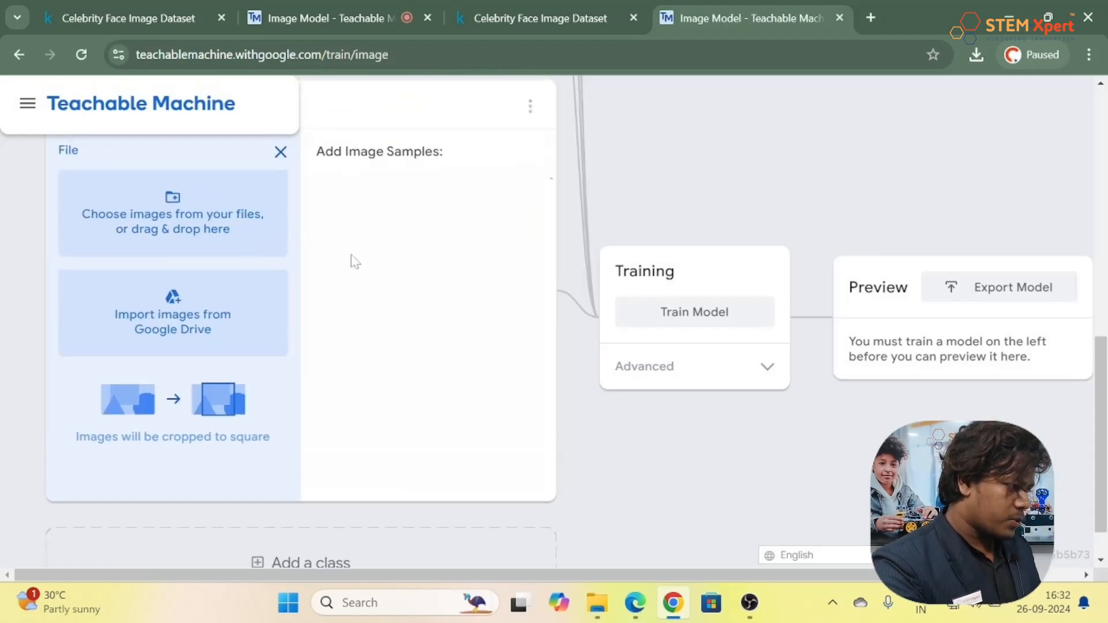
left_click(233, 217)
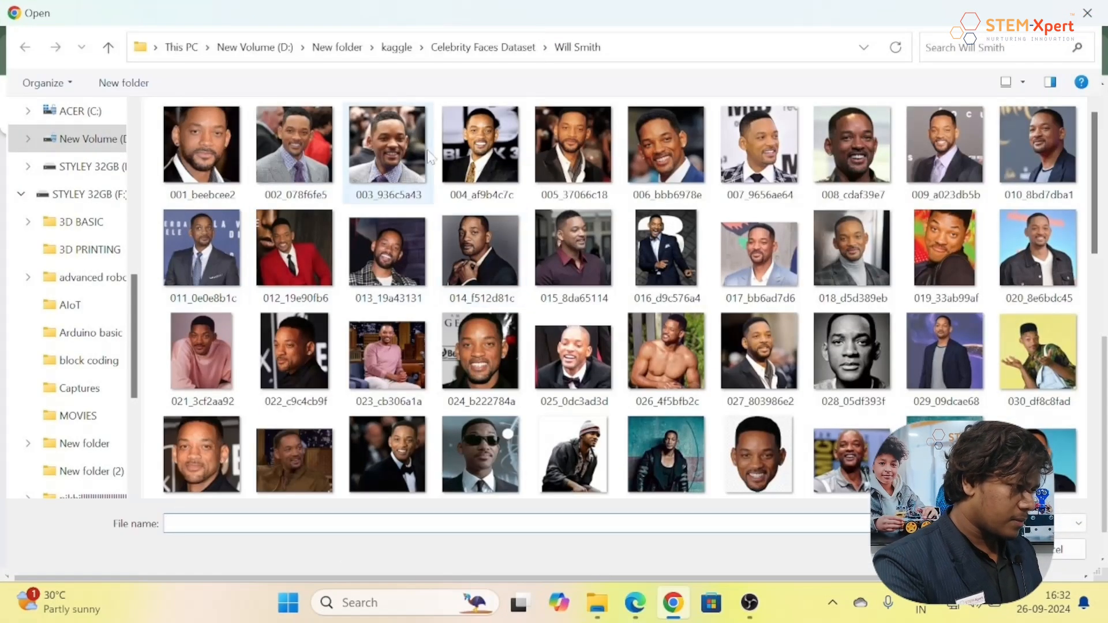
left_click(501, 54)
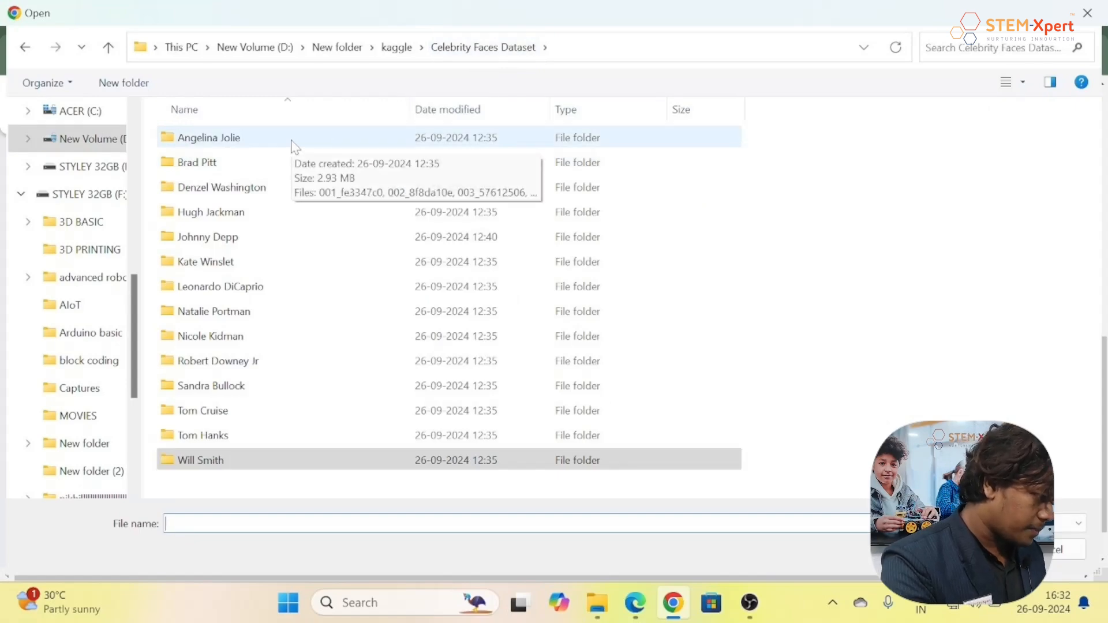
double_click(253, 238)
left_click(448, 272)
key("ctrl+a")
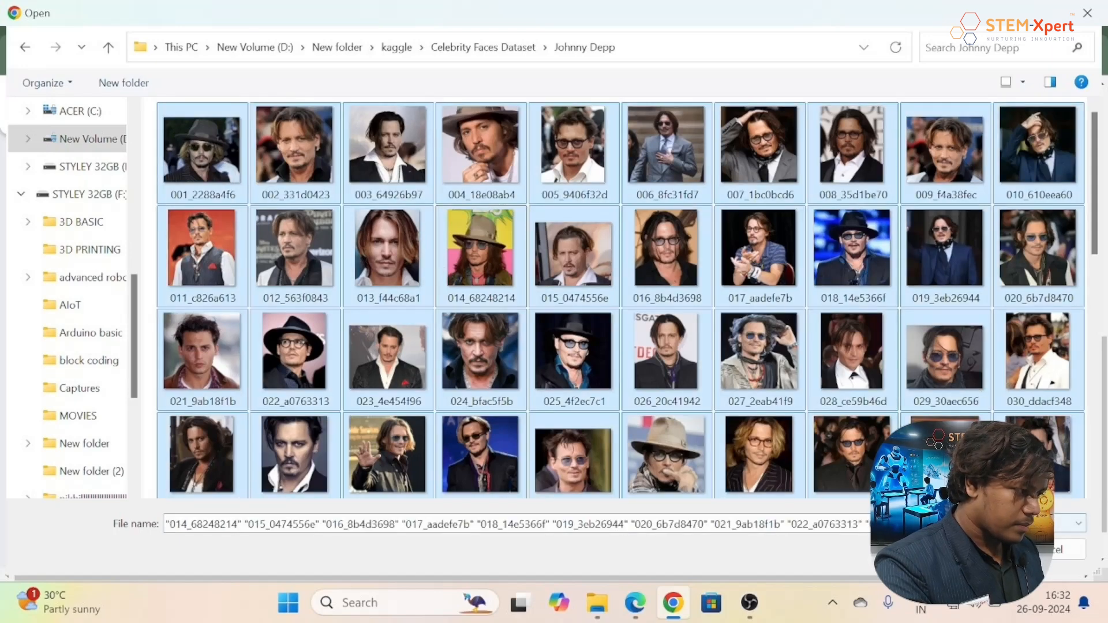
key("Return")
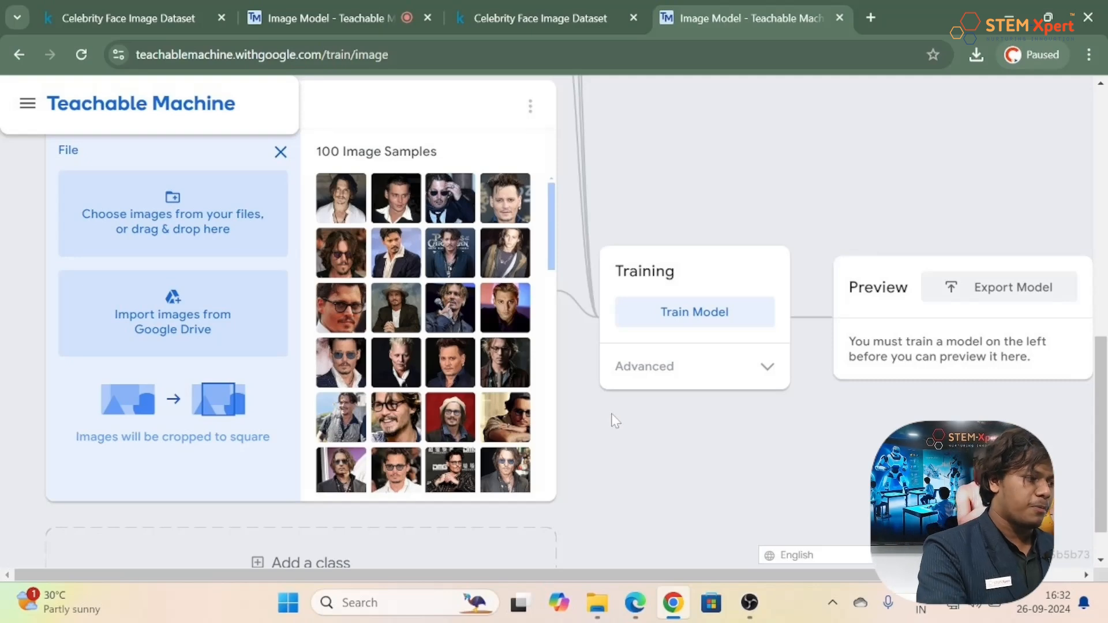
- Train the image model on the four celebrity classes and bring up the class outputs in the webcam preview
scroll(447, 381, "up", 4)
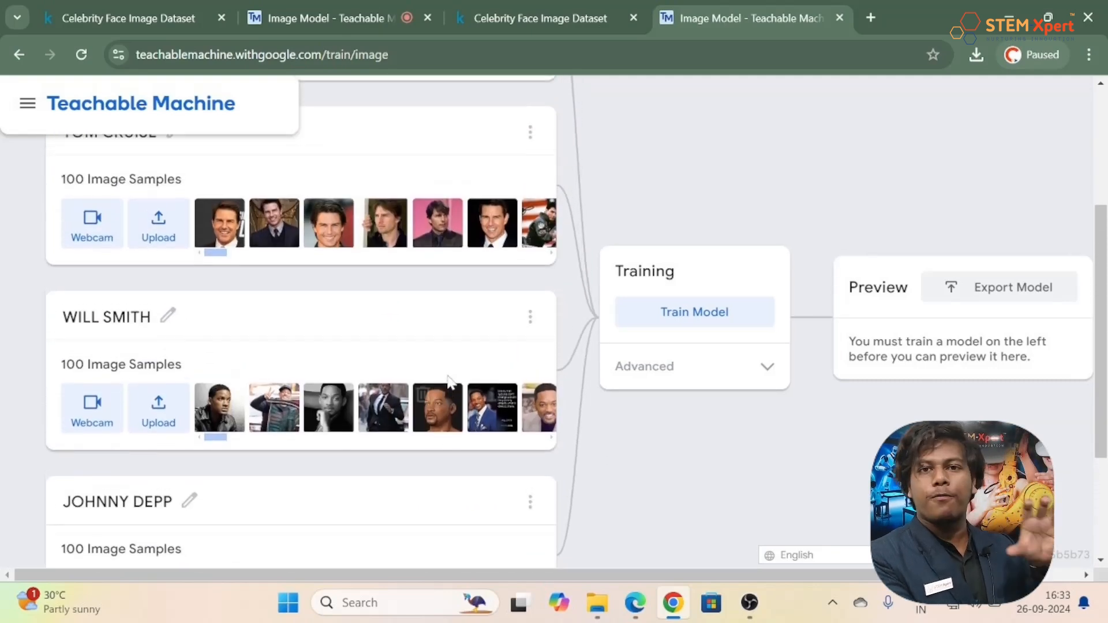
scroll(448, 381, "up", 1)
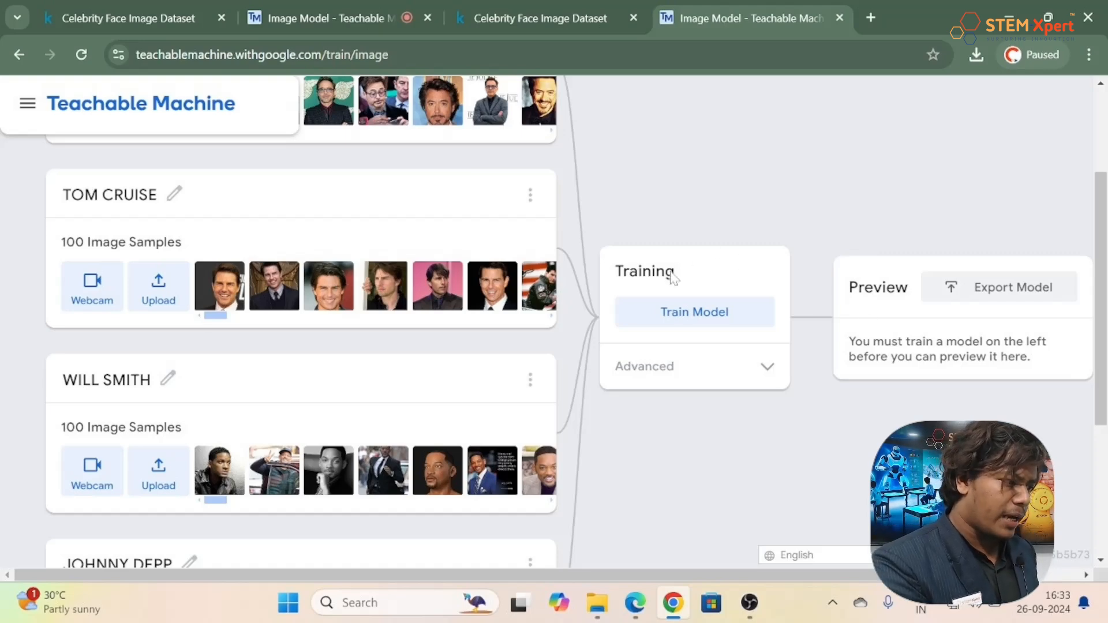
scroll(674, 277, "down", 1)
scroll(674, 277, "up", 1)
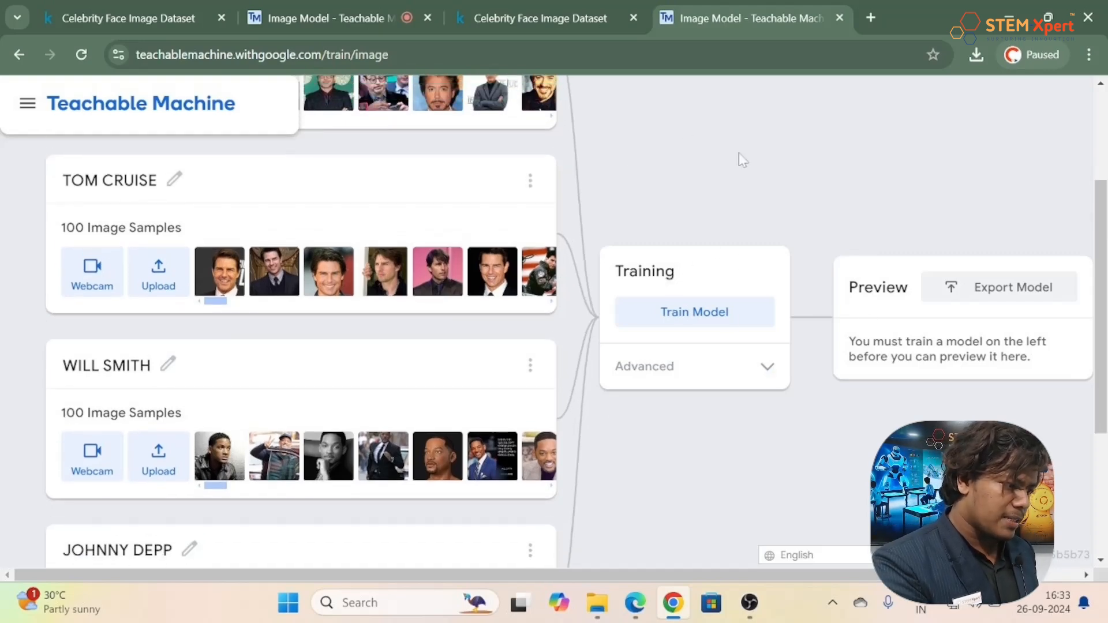
left_click(687, 317)
left_click(759, 139)
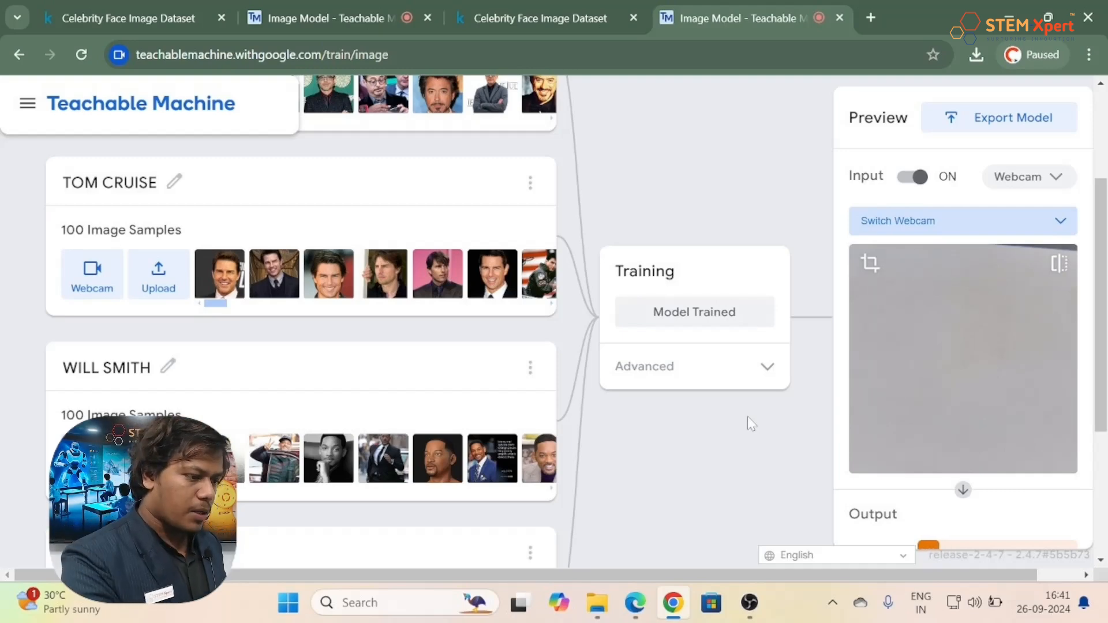
scroll(1029, 485, "down", 3)
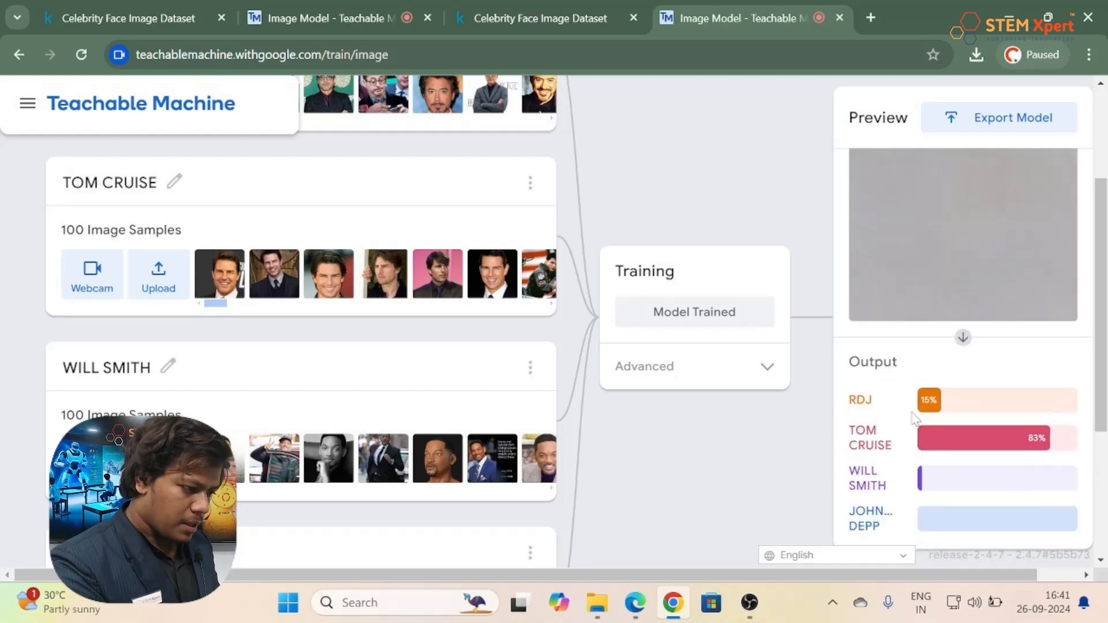